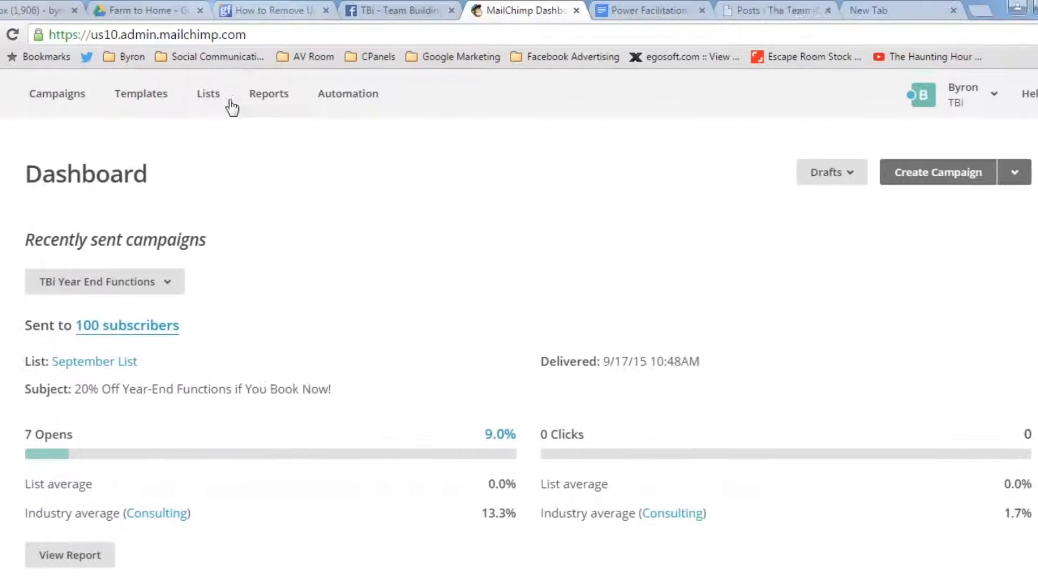
- Start creating a new mailing list rather than a group within an existing one
{"action": "left_click", "coordinate": [137, 21]}
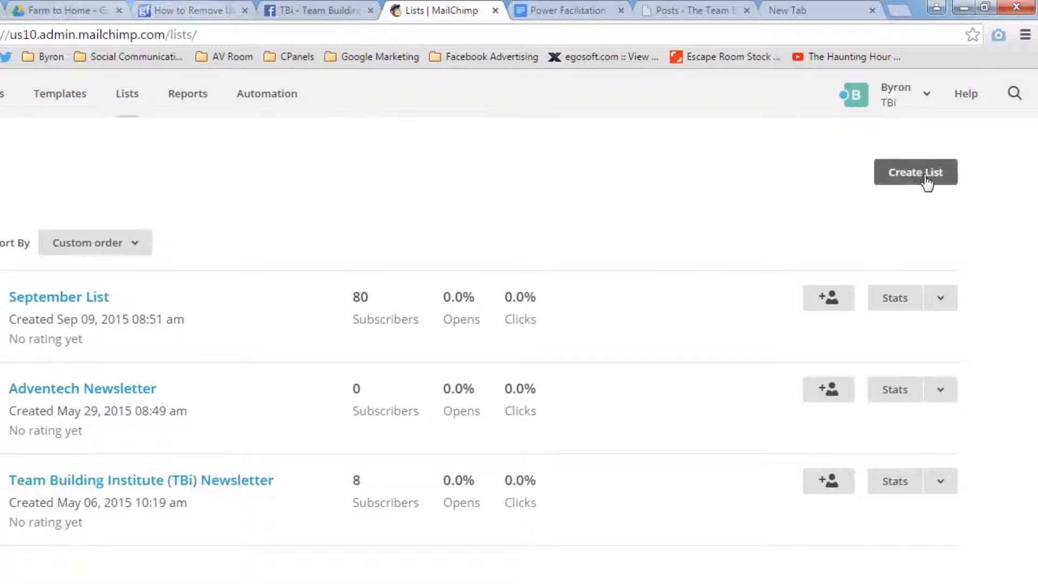
{"action": "left_click", "coordinate": [919, 179]}
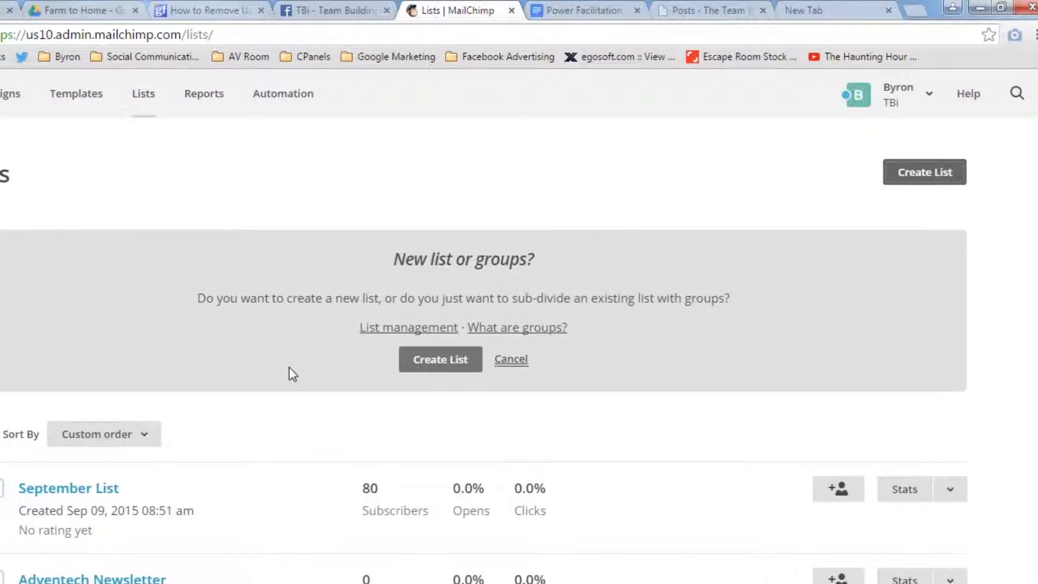
{"action": "left_click", "coordinate": [454, 362]}
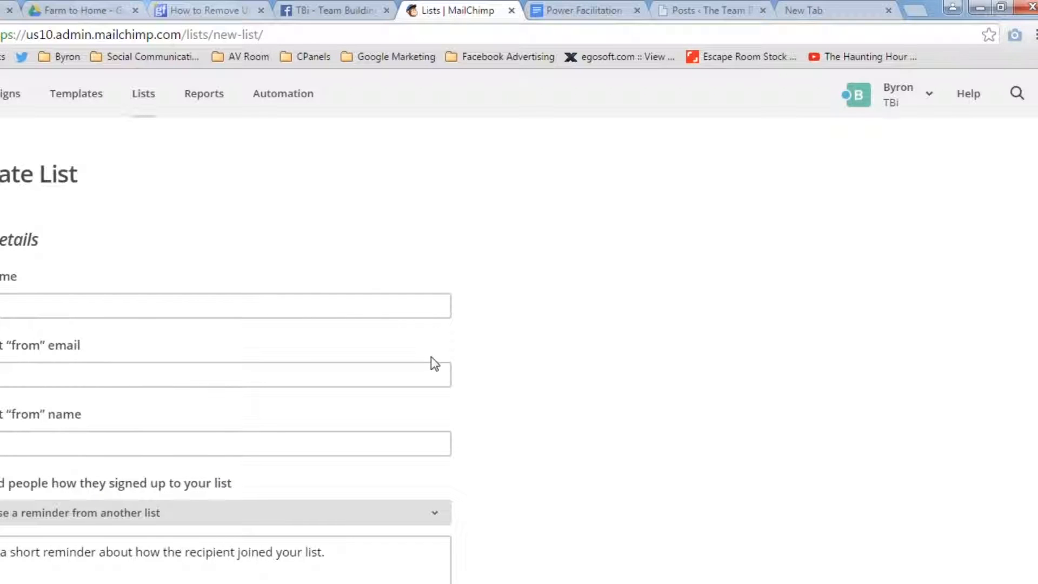
- Name the new list "Example List"
{"action": "left_click", "coordinate": [79, 298]}
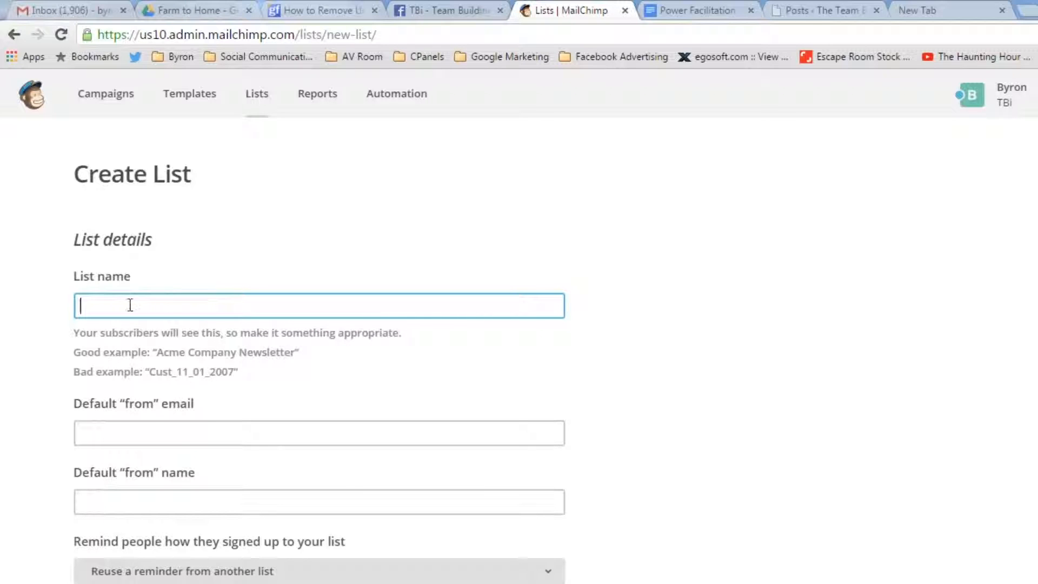
{"action": "type", "text": "Example List"}
{"action": "left_click", "coordinate": [5, 313]}
{"action": "scroll", "coordinate": [23, 306], "scroll_direction": "down", "scroll_amount": 2}
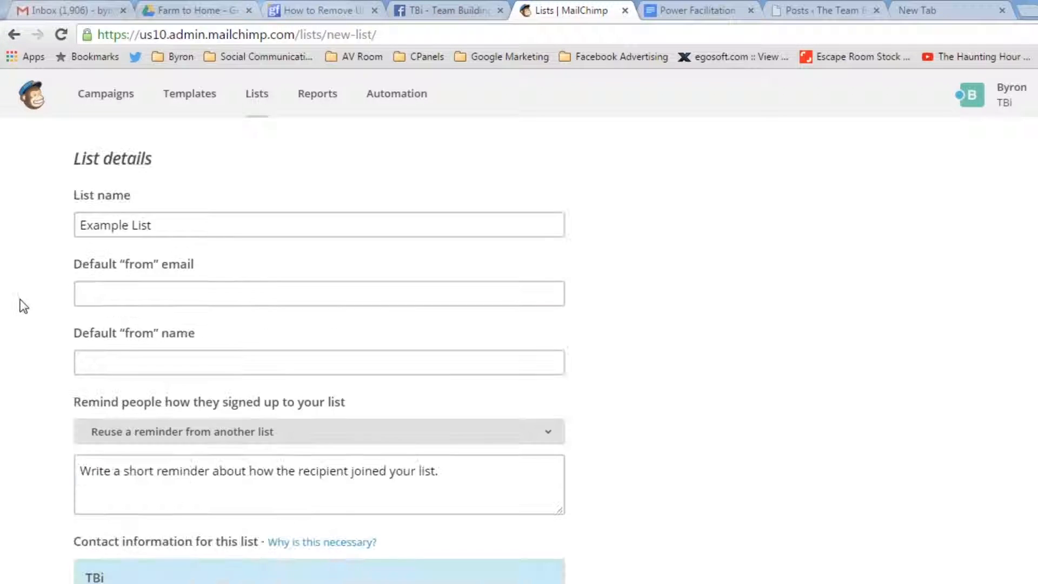
- Enter the team's e-mail address as the list's default "from" email
{"action": "left_click", "coordinate": [159, 295]}
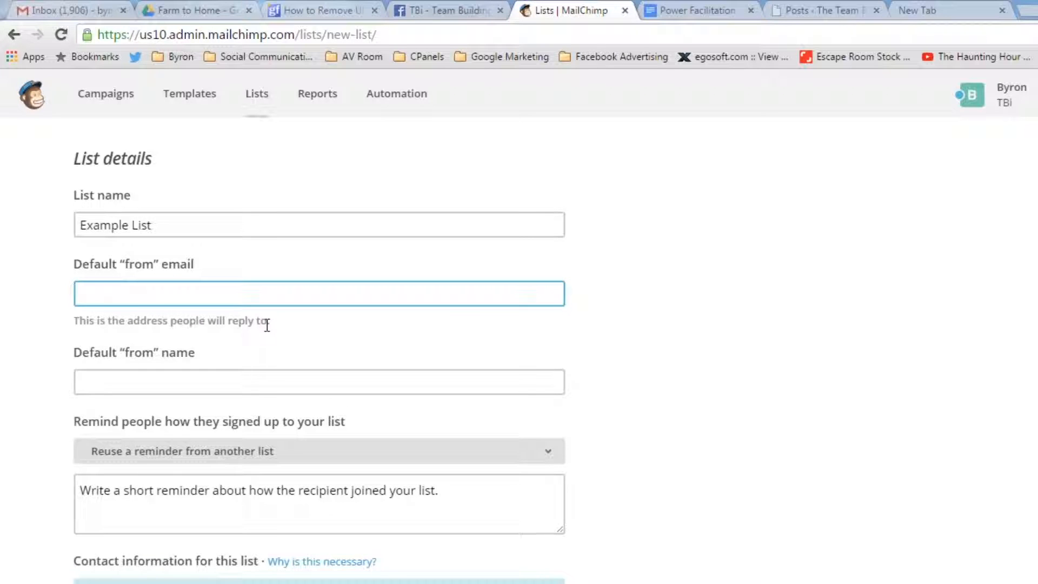
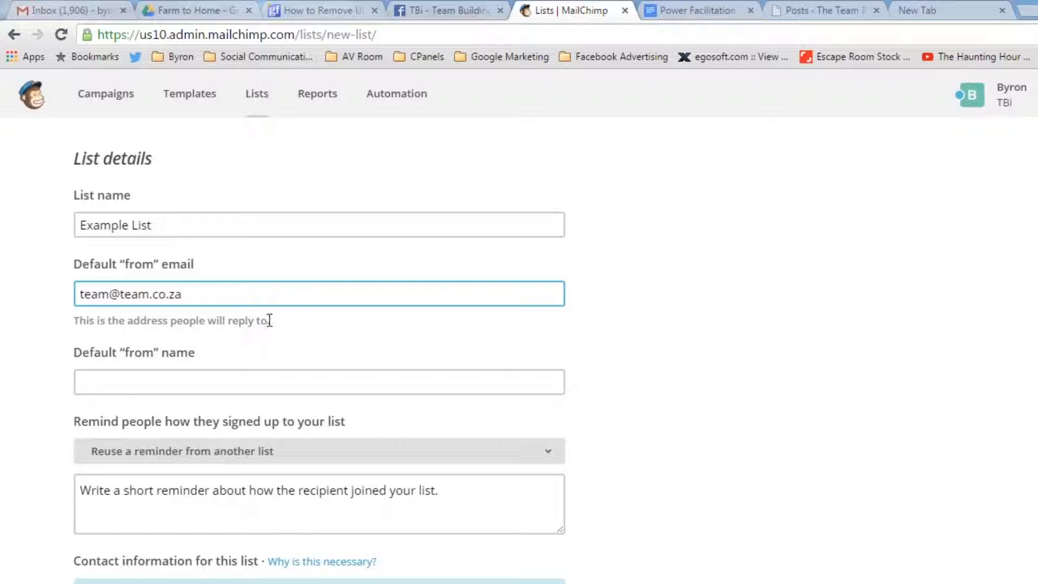
{"action": "left_click", "coordinate": [3, 300]}
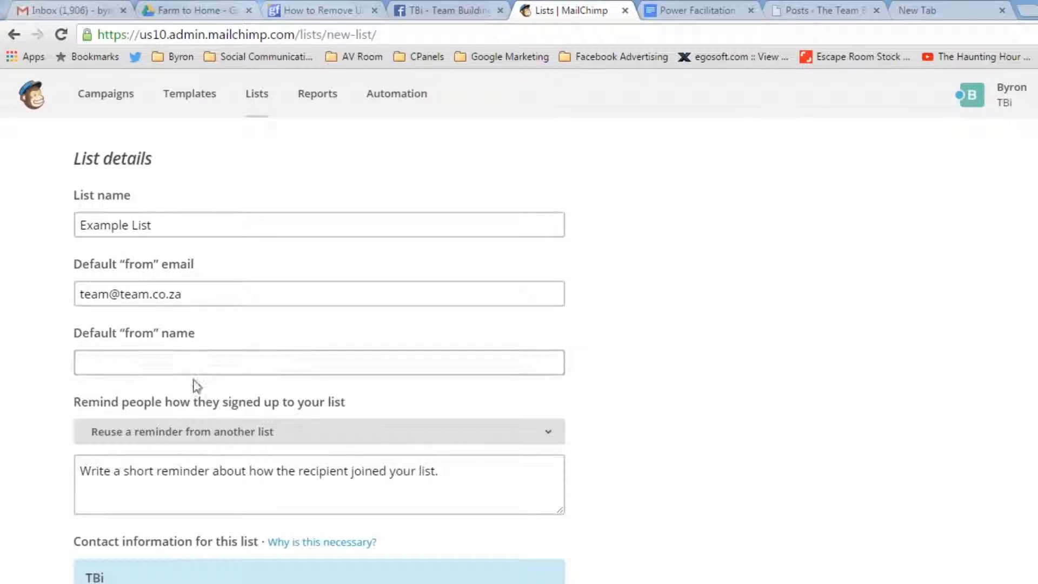
- Set the list's default "from" name to "Tbi"
{"action": "left_click", "coordinate": [167, 362]}
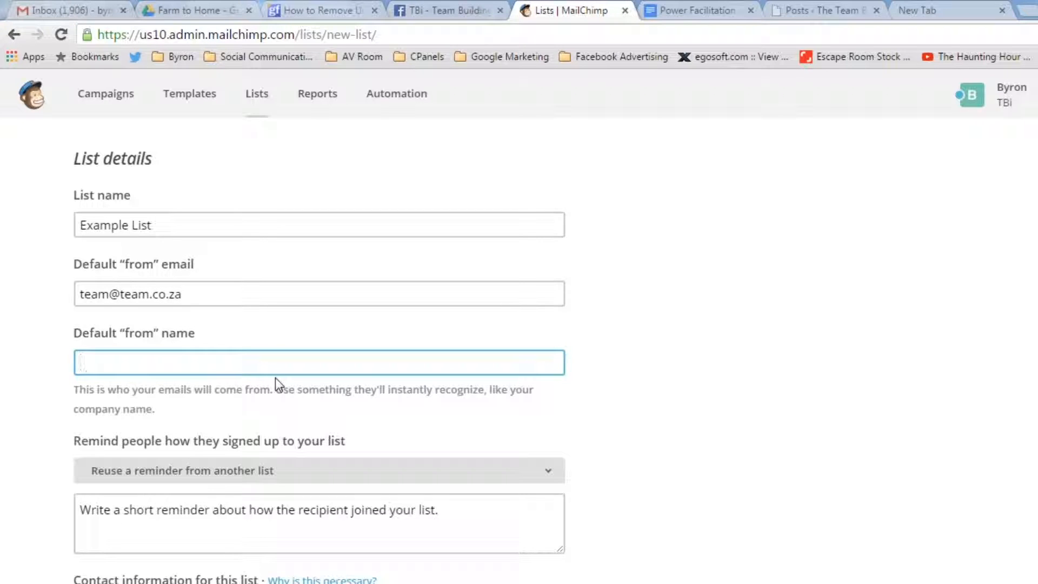
{"action": "type", "text": "Tbi"}
{"action": "left_click", "coordinate": [26, 304]}
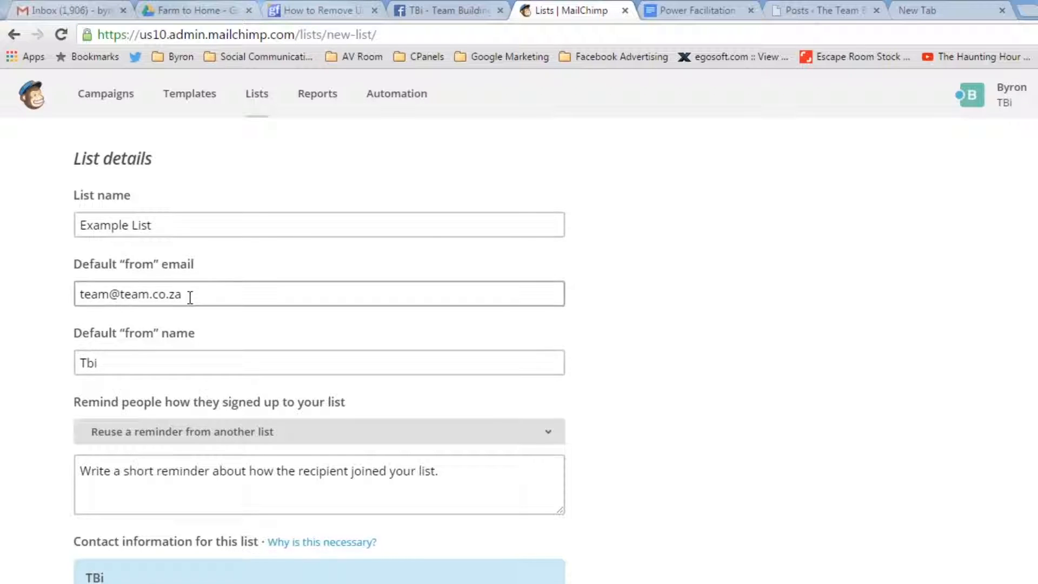
{"action": "left_click_drag", "start_coordinate": [190, 296], "coordinate": [2, 296]}
{"action": "left_click", "coordinate": [10, 304]}
- Write the sign-up reminder "You signed up to this newsletter via our website."
{"action": "scroll", "coordinate": [17, 341], "scroll_direction": "down", "scroll_amount": 3}
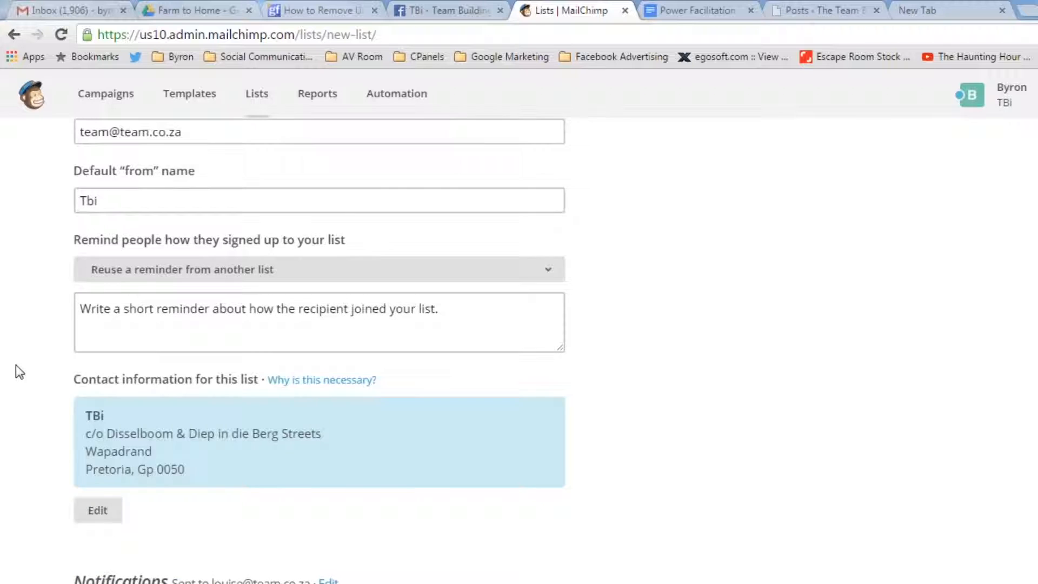
{"action": "scroll", "coordinate": [17, 365], "scroll_direction": "up", "scroll_amount": 1}
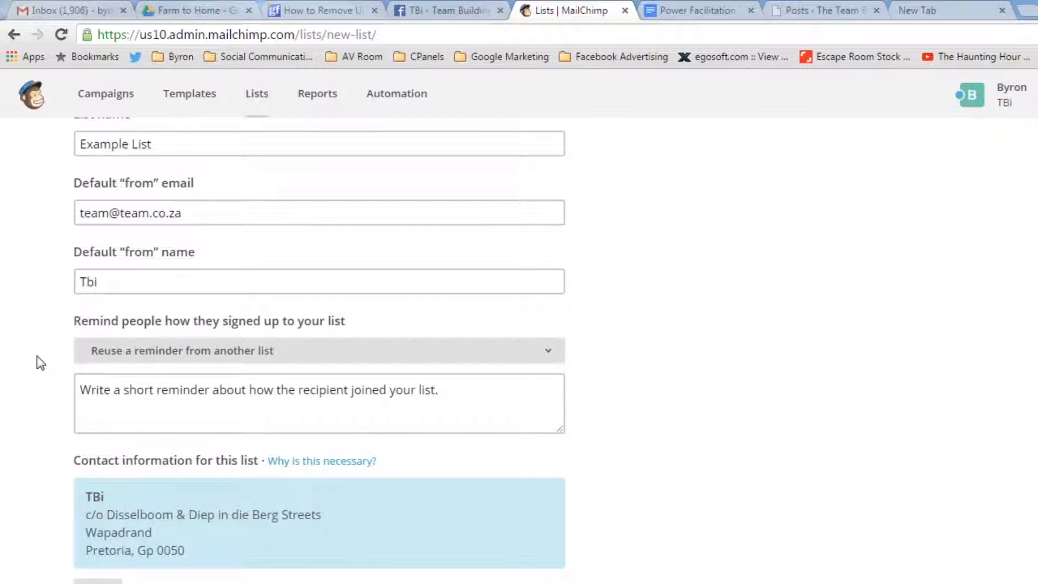
{"action": "left_click", "coordinate": [420, 394]}
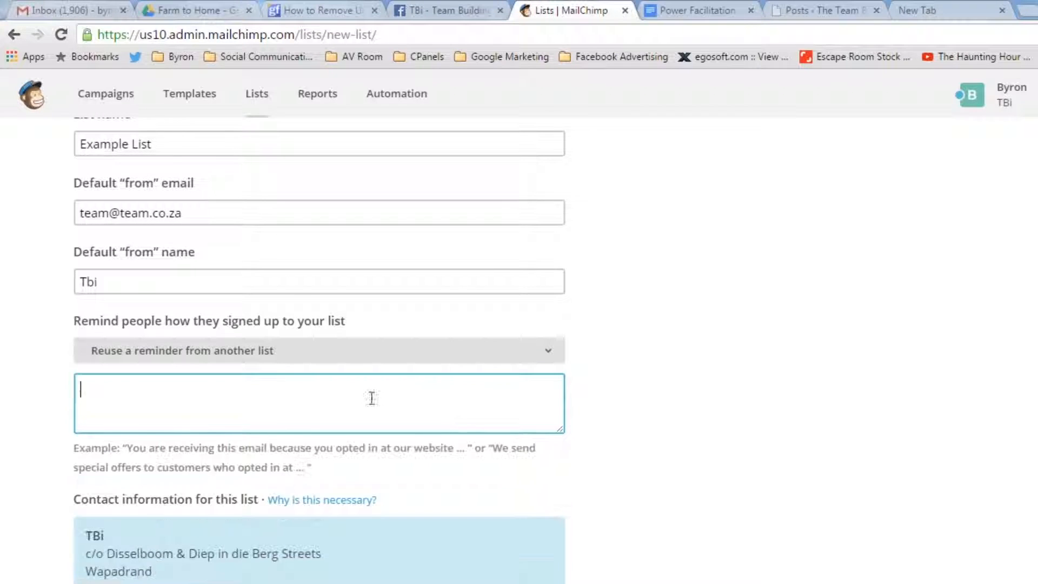
{"action": "type", "text": "You signe"}
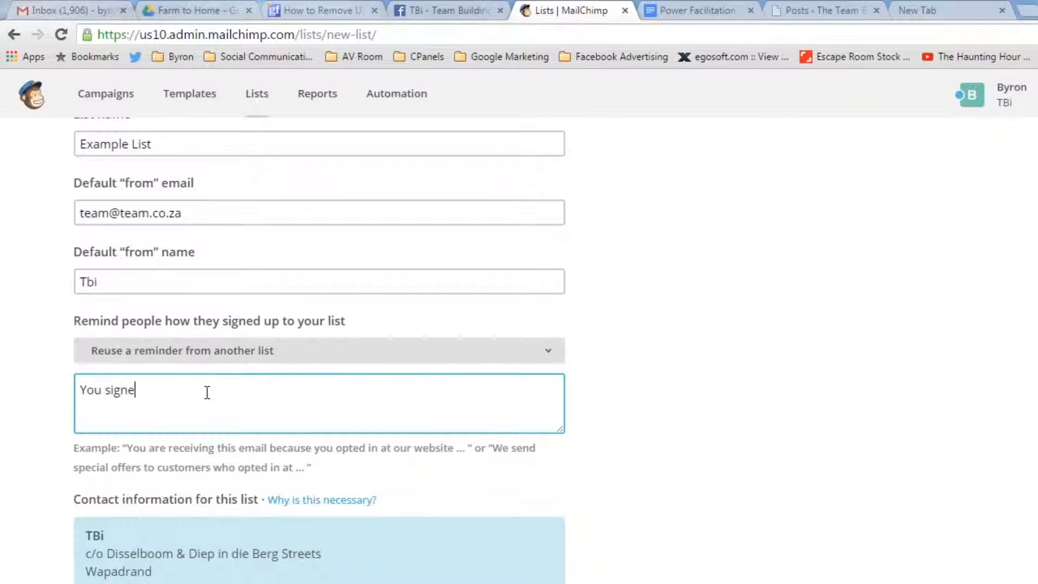
{"action": "type", "text": "d up to this newsletter "}
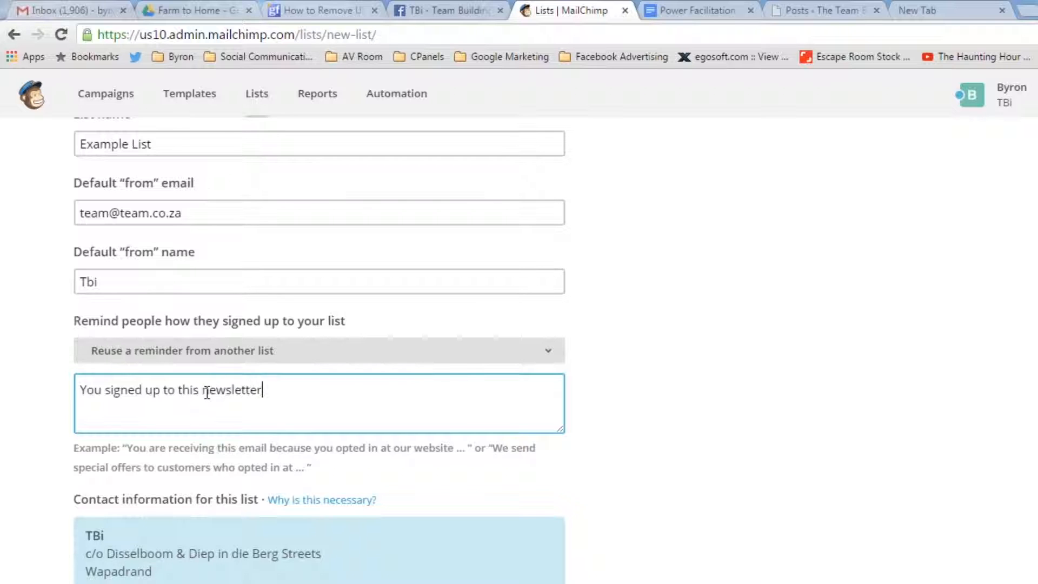
{"action": "type", "text": "via our website."}
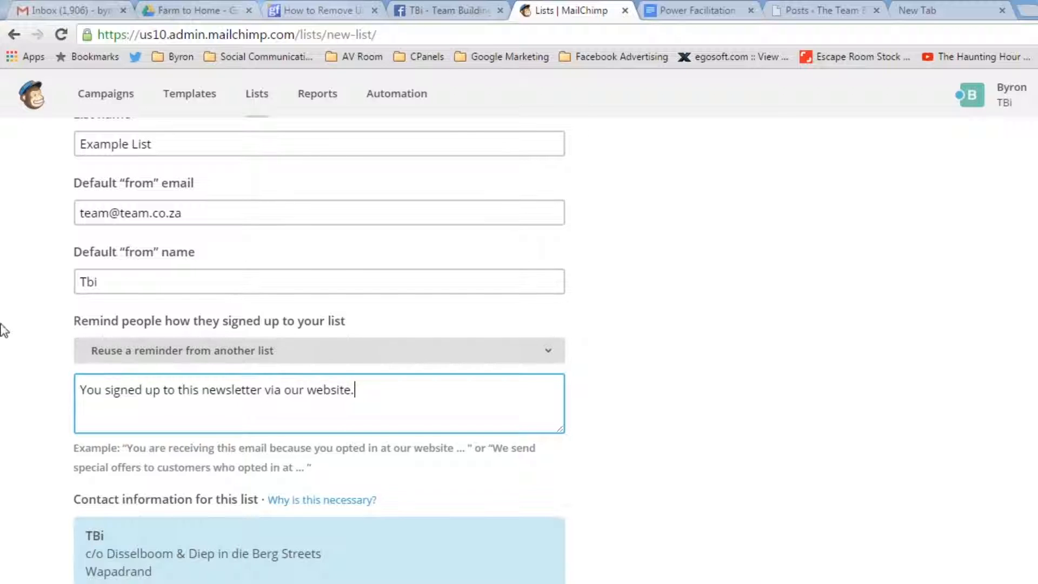
- Enable the daily summary notification of subscribe/unsubscribe activity and save the new list
{"action": "scroll", "coordinate": [2, 302], "scroll_direction": "down", "scroll_amount": 1}
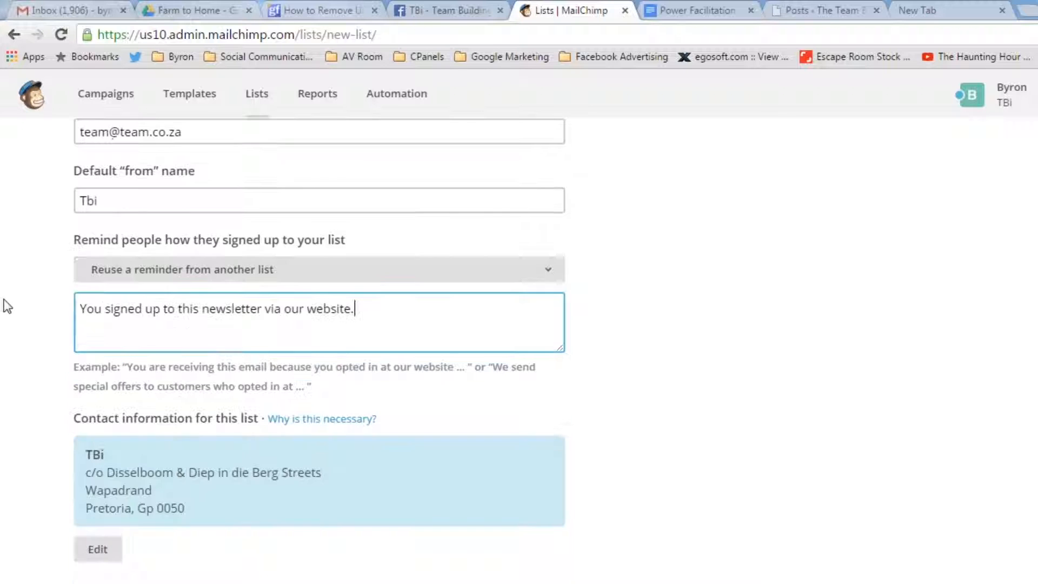
{"action": "scroll", "coordinate": [14, 302], "scroll_direction": "down", "scroll_amount": 1}
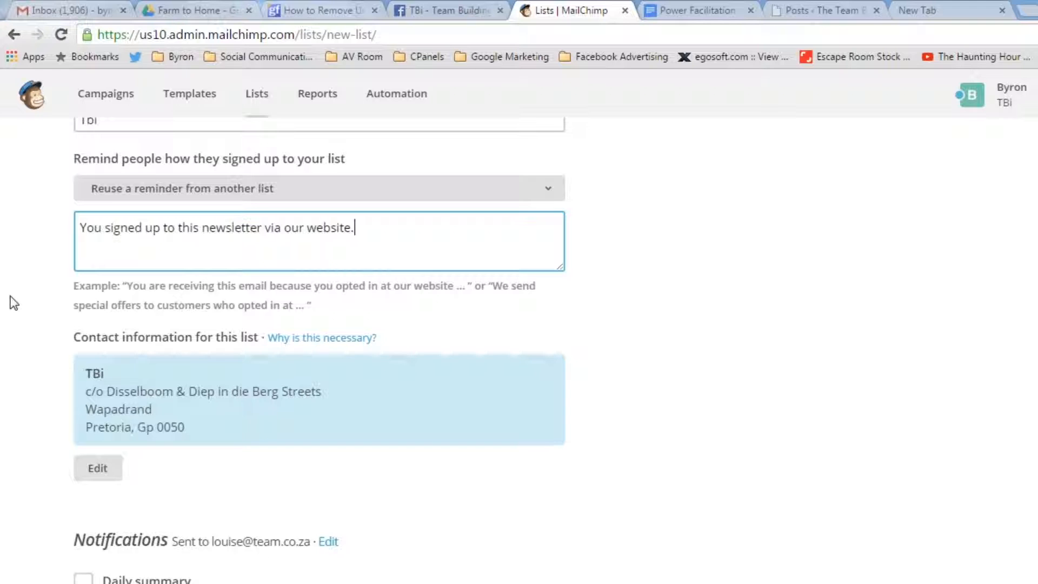
{"action": "scroll", "coordinate": [115, 257], "scroll_direction": "down", "scroll_amount": 1}
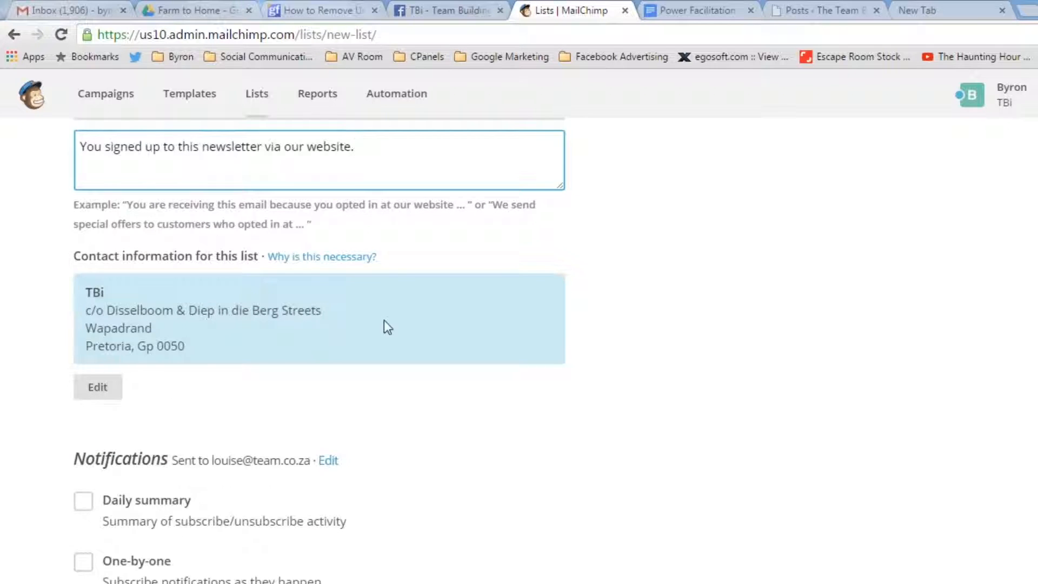
{"action": "scroll", "coordinate": [314, 291], "scroll_direction": "up", "scroll_amount": 1}
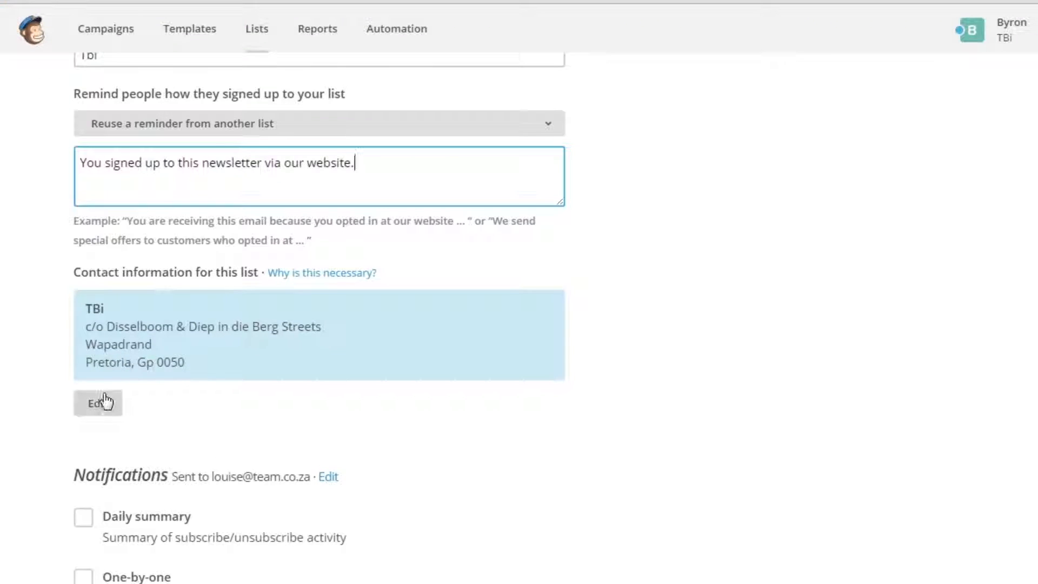
{"action": "scroll", "coordinate": [22, 317], "scroll_direction": "up", "scroll_amount": 2}
{"action": "scroll", "coordinate": [21, 317], "scroll_direction": "down", "scroll_amount": 5}
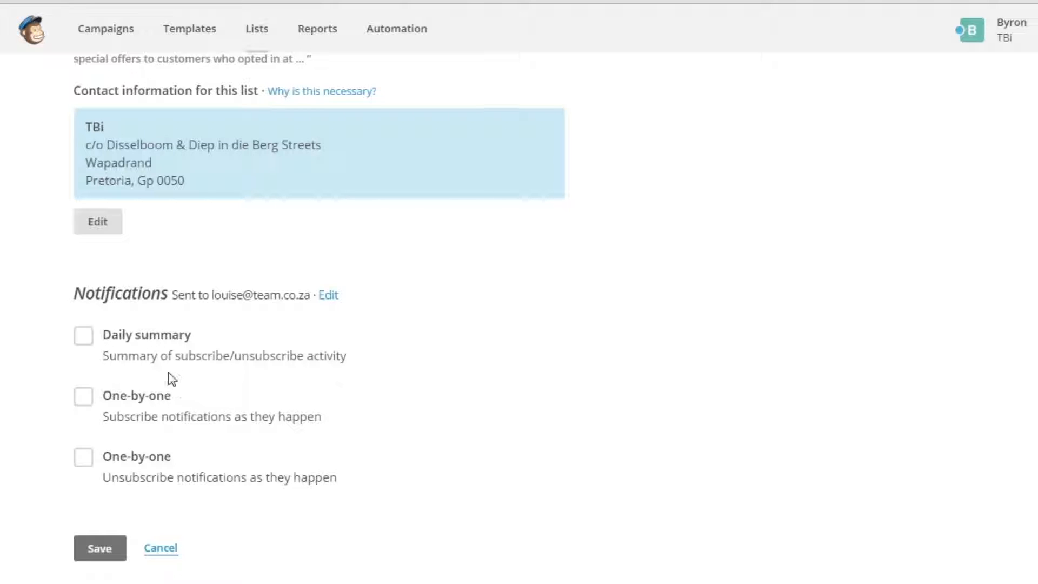
{"action": "left_click", "coordinate": [83, 336]}
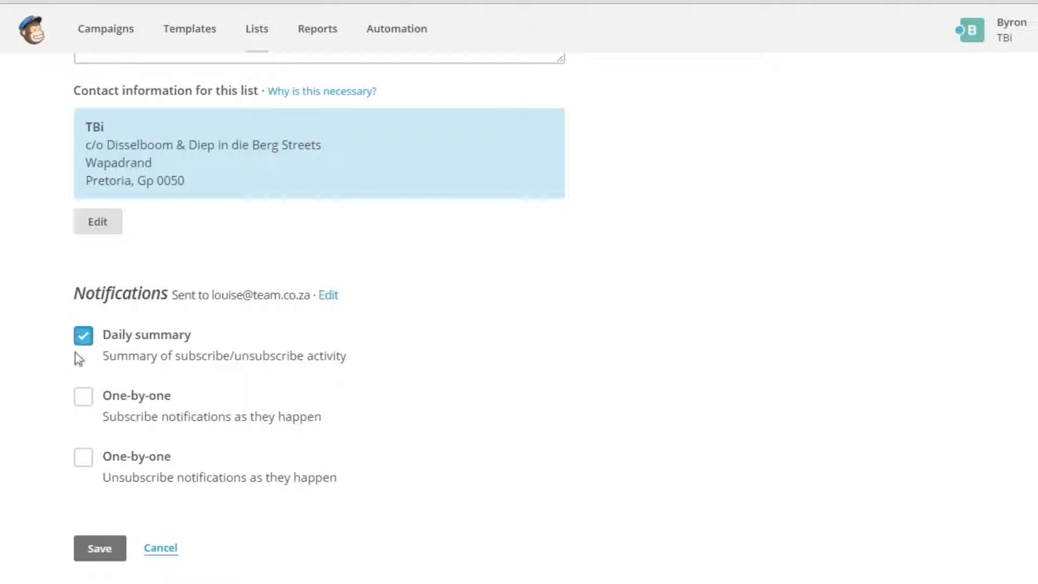
{"action": "scroll", "coordinate": [109, 452], "scroll_direction": "down", "scroll_amount": 1}
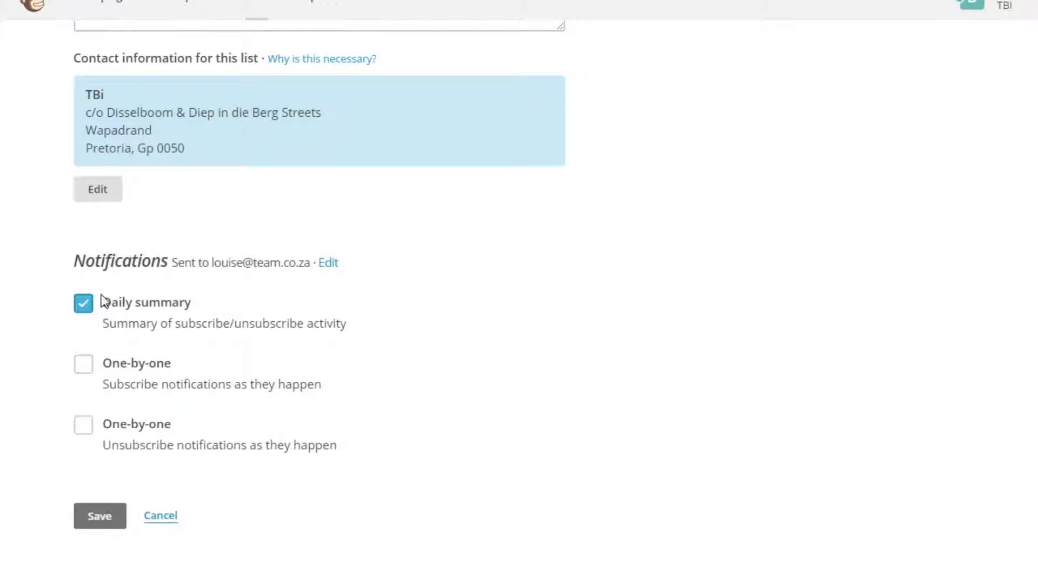
{"action": "scroll", "coordinate": [78, 482], "scroll_direction": "down", "scroll_amount": 1}
{"action": "left_click", "coordinate": [110, 468]}
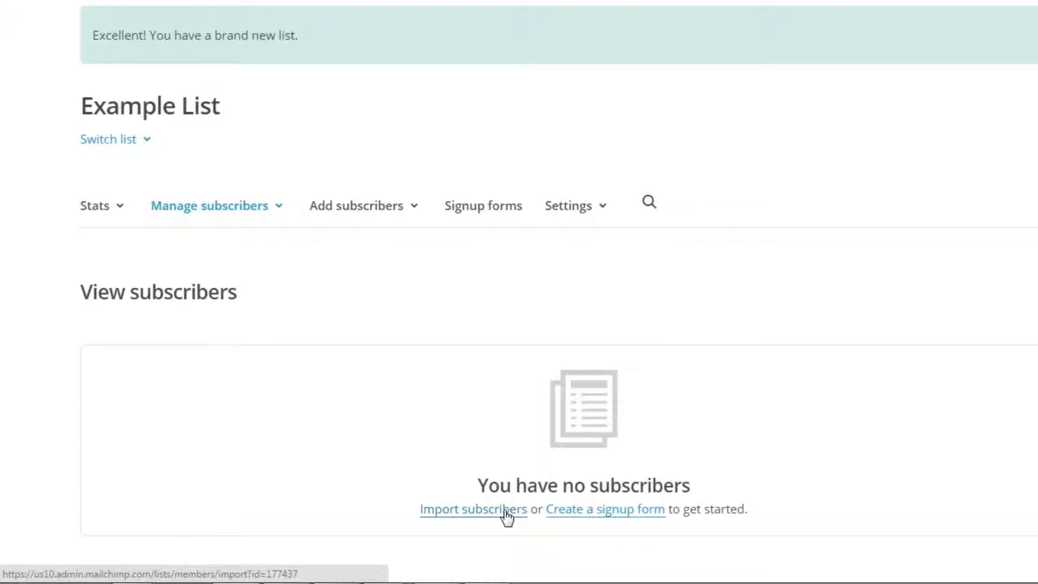
- Open the signup form options for Example List and read the descriptions of General forms and Embedded forms
{"action": "left_click", "coordinate": [619, 521]}
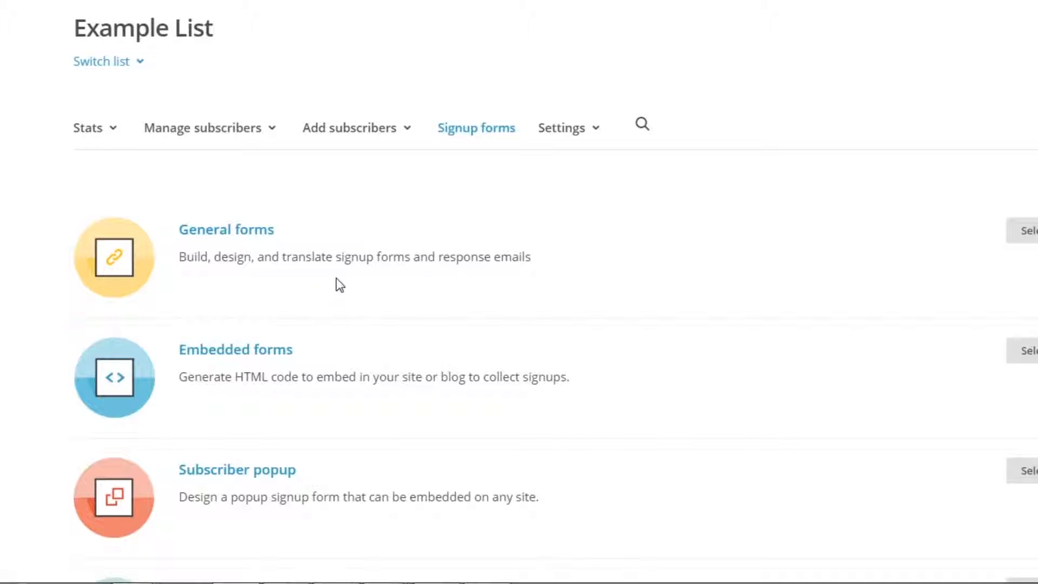
{"action": "left_click_drag", "start_coordinate": [336, 257], "coordinate": [438, 257]}
{"action": "left_click", "coordinate": [351, 256]}
{"action": "left_click_drag", "start_coordinate": [287, 257], "coordinate": [373, 261]}
{"action": "left_click", "coordinate": [354, 259]}
{"action": "left_click_drag", "start_coordinate": [297, 256], "coordinate": [396, 258]}
{"action": "left_click", "coordinate": [394, 256]}
{"action": "left_click_drag", "start_coordinate": [297, 258], "coordinate": [349, 258]}
{"action": "left_click", "coordinate": [372, 270]}
{"action": "left_click_drag", "start_coordinate": [249, 376], "coordinate": [359, 376]}
{"action": "left_click", "coordinate": [385, 373]}
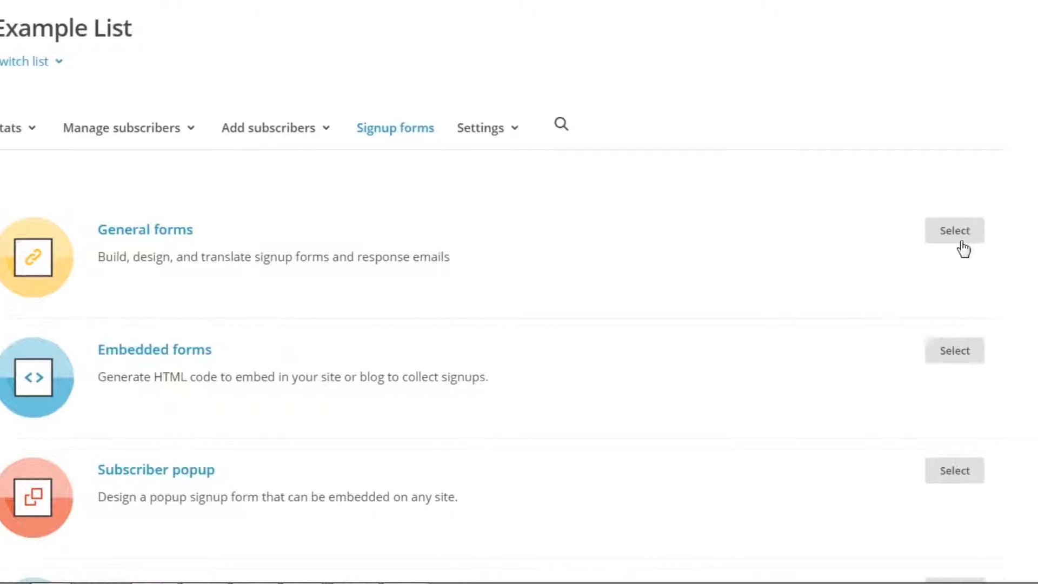
- Open the General forms builder and look over the signup form's settings and fields
{"action": "left_click", "coordinate": [959, 238]}
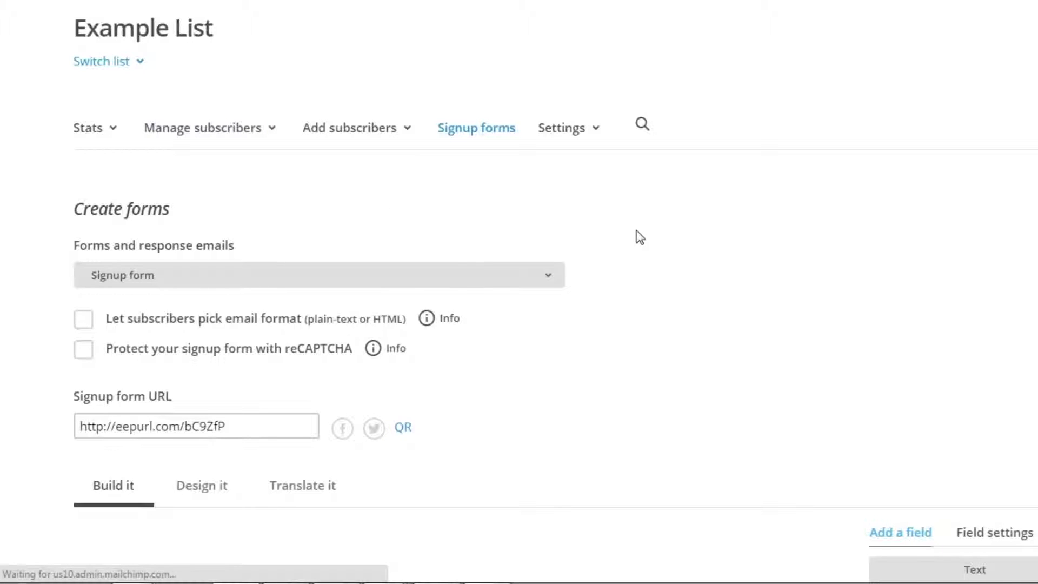
{"action": "scroll", "coordinate": [623, 229], "scroll_direction": "down", "scroll_amount": 6}
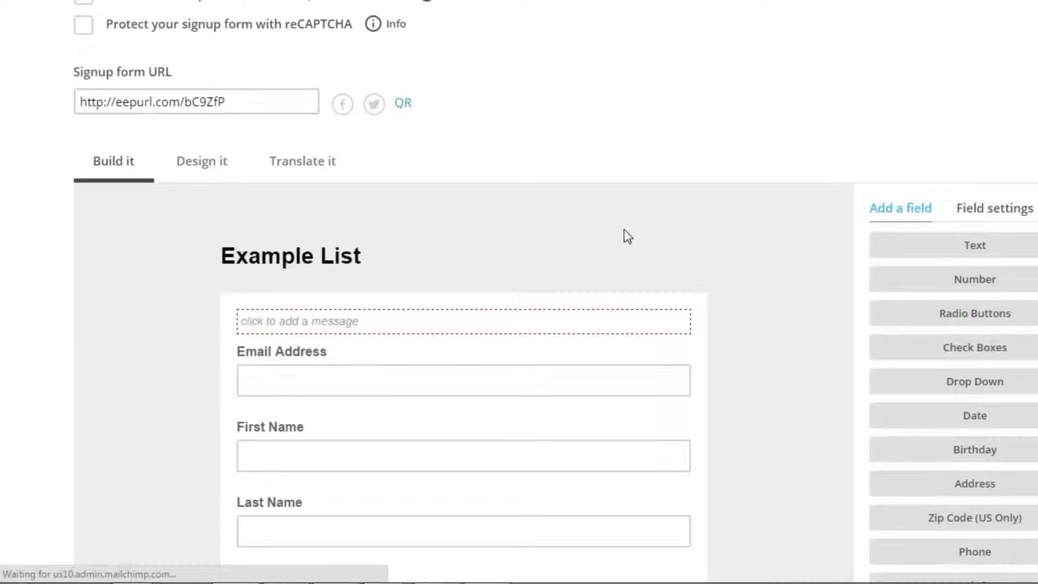
{"action": "scroll", "coordinate": [624, 230], "scroll_direction": "up", "scroll_amount": 4}
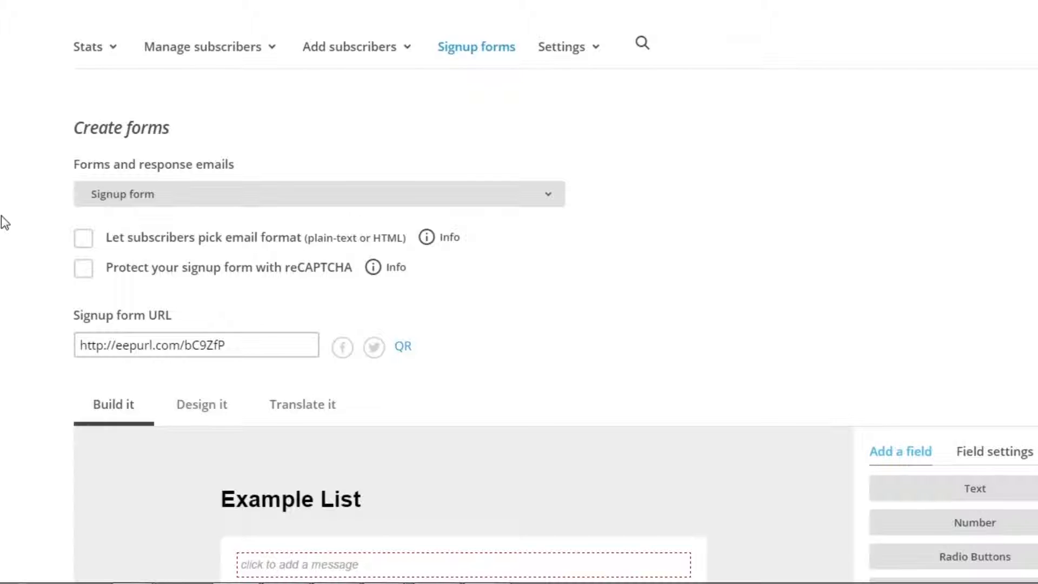
{"action": "scroll", "coordinate": [4, 221], "scroll_direction": "down", "scroll_amount": 3}
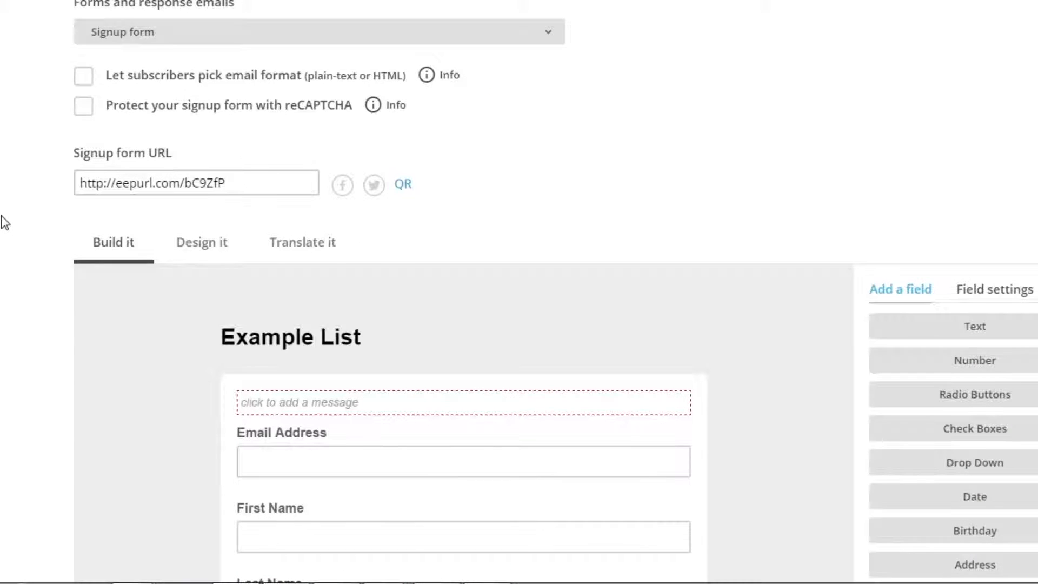
{"action": "scroll", "coordinate": [4, 222], "scroll_direction": "down", "scroll_amount": 4}
{"action": "scroll", "coordinate": [342, 158], "scroll_direction": "up", "scroll_amount": 1}
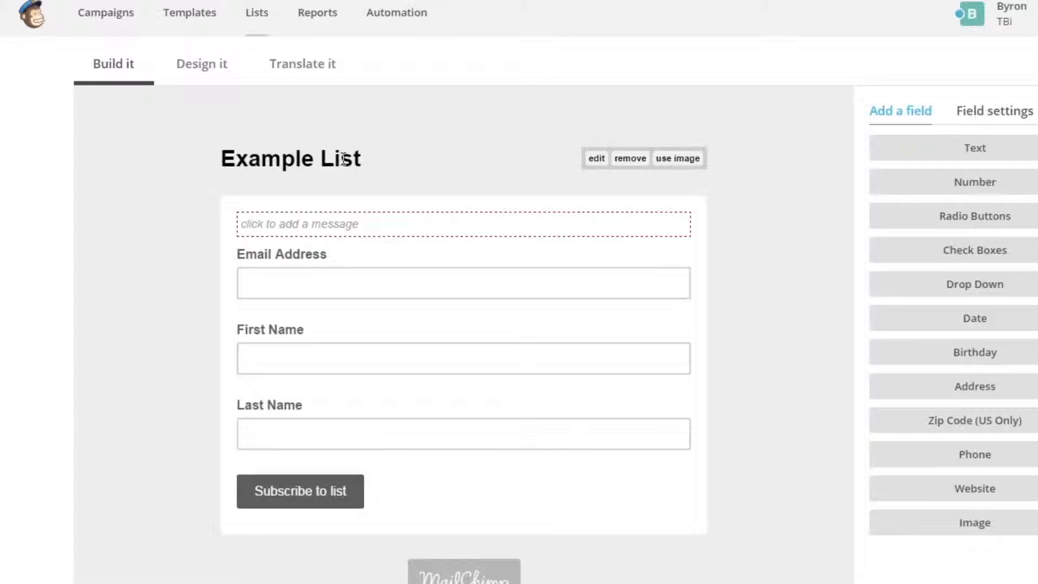
{"action": "scroll", "coordinate": [125, 514], "scroll_direction": "down", "scroll_amount": 1}
{"action": "scroll", "coordinate": [121, 324], "scroll_direction": "up", "scroll_amount": 3}
- Change the signup form's heading to "Example Newsletter" and save the edited content
{"action": "mouse_move", "coordinate": [514, 320]}
{"action": "left_click", "coordinate": [596, 307]}
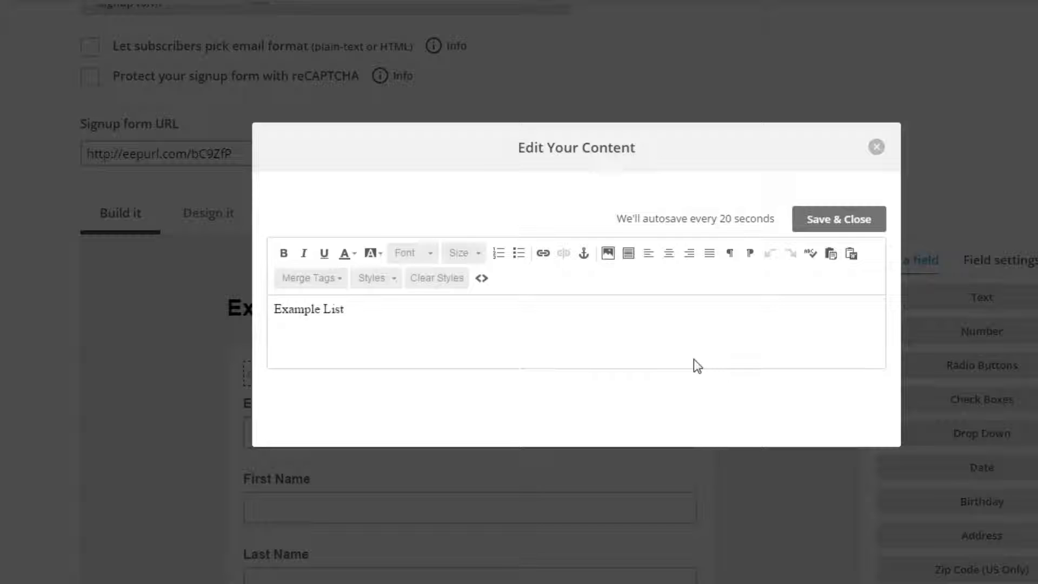
{"action": "left_click_drag", "start_coordinate": [357, 312], "coordinate": [274, 314]}
{"action": "left_click", "coordinate": [330, 323]}
{"action": "left_click_drag", "start_coordinate": [298, 307], "coordinate": [262, 310]}
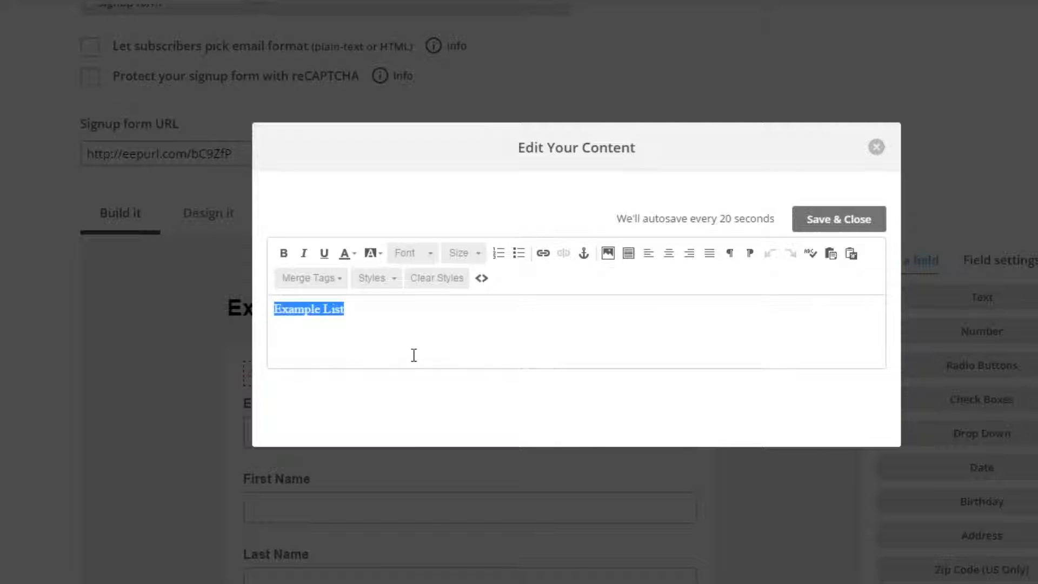
{"action": "left_click", "coordinate": [358, 307]}
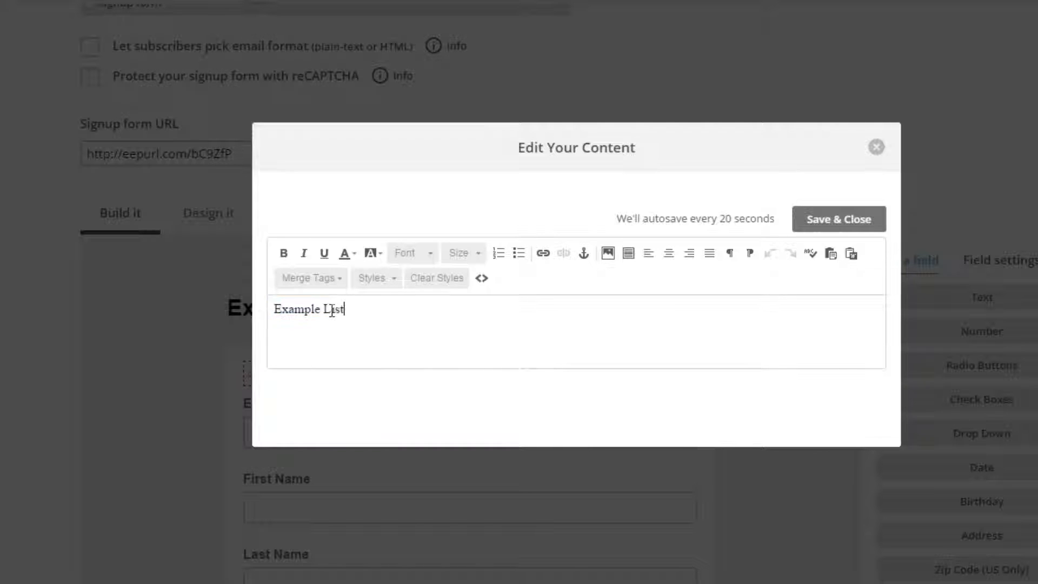
{"action": "left_click_drag", "start_coordinate": [354, 308], "coordinate": [324, 308]}
{"action": "type", "text": "Newsletter"}
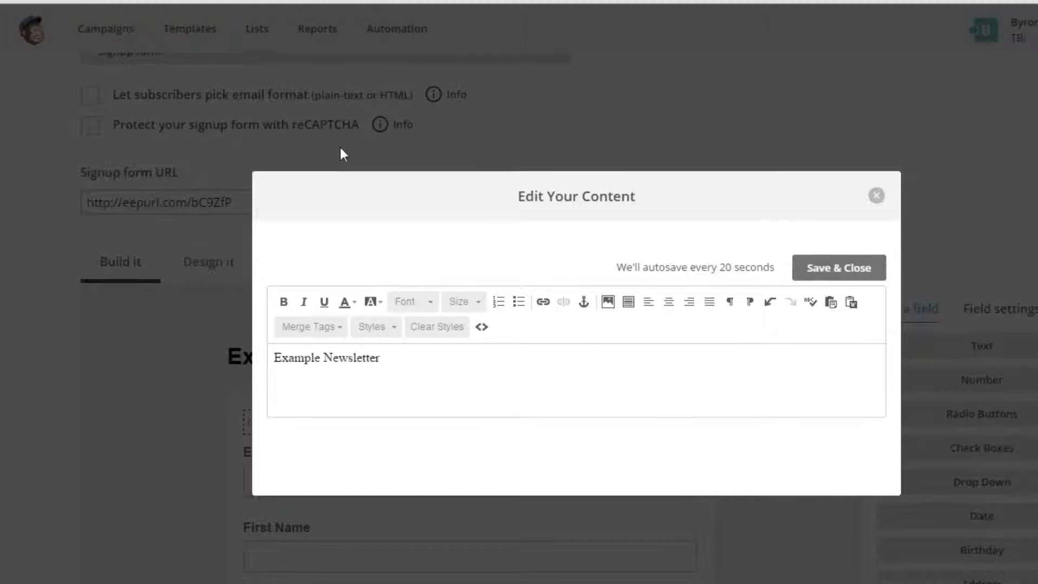
{"action": "left_click", "coordinate": [766, 271]}
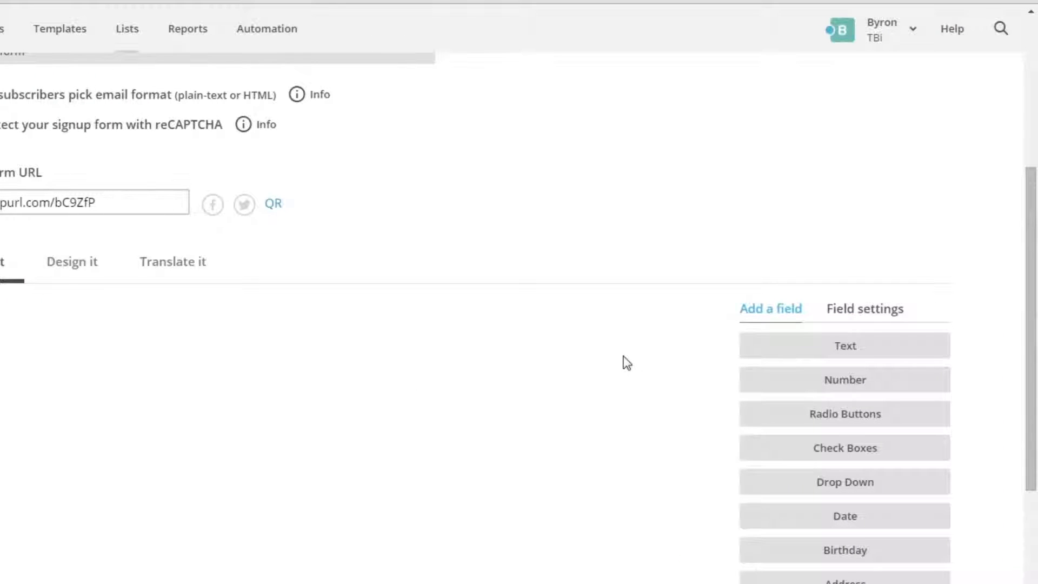
- Look over the signup form's existing fields, the field types that can be added, and the form settings
{"action": "scroll", "coordinate": [621, 355], "scroll_direction": "down", "scroll_amount": 3}
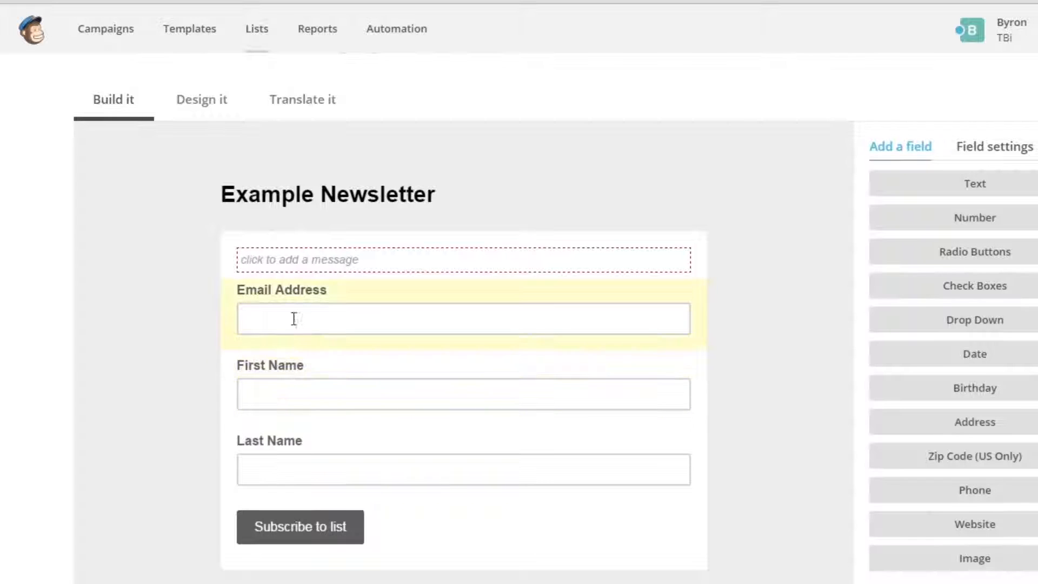
{"action": "scroll", "coordinate": [306, 364], "scroll_direction": "down", "scroll_amount": 1}
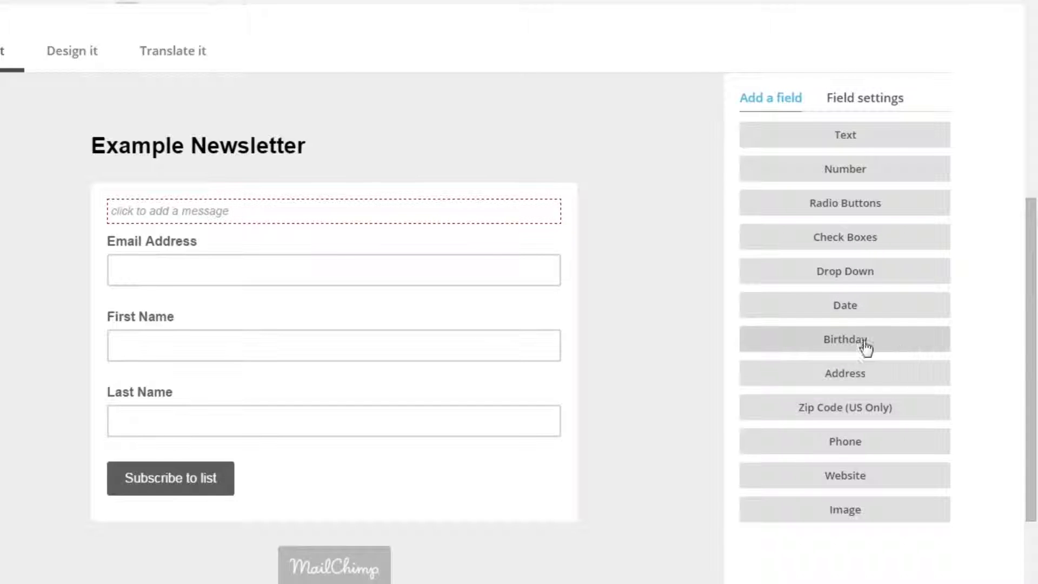
{"action": "scroll", "coordinate": [913, 448], "scroll_direction": "down", "scroll_amount": 1}
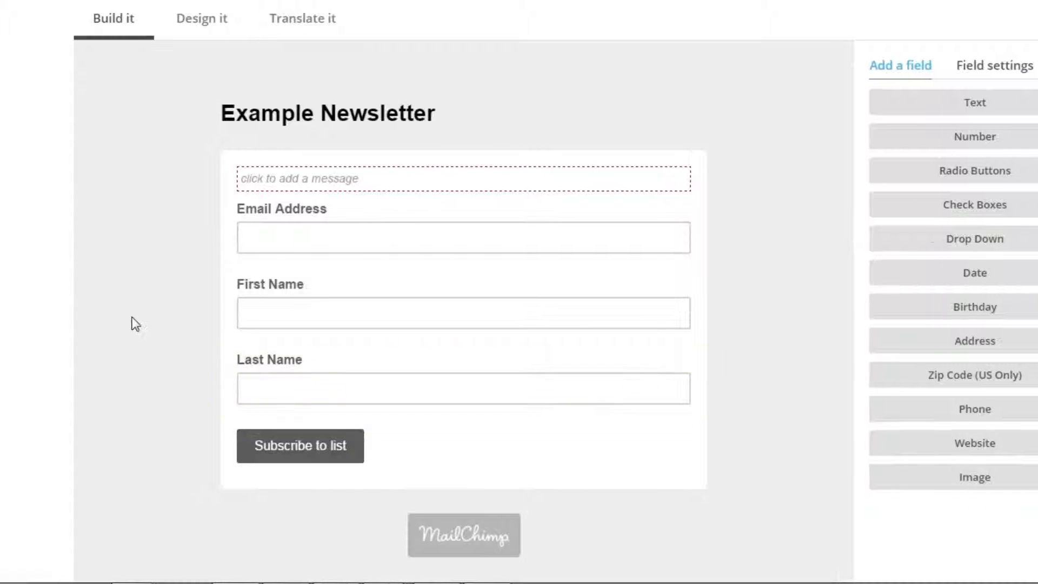
{"action": "scroll", "coordinate": [120, 320], "scroll_direction": "down", "scroll_amount": 2}
{"action": "scroll", "coordinate": [124, 321], "scroll_direction": "up", "scroll_amount": 4}
{"action": "scroll", "coordinate": [140, 322], "scroll_direction": "up", "scroll_amount": 1}
{"action": "scroll", "coordinate": [140, 322], "scroll_direction": "down", "scroll_amount": 3}
{"action": "scroll", "coordinate": [141, 322], "scroll_direction": "up", "scroll_amount": 2}
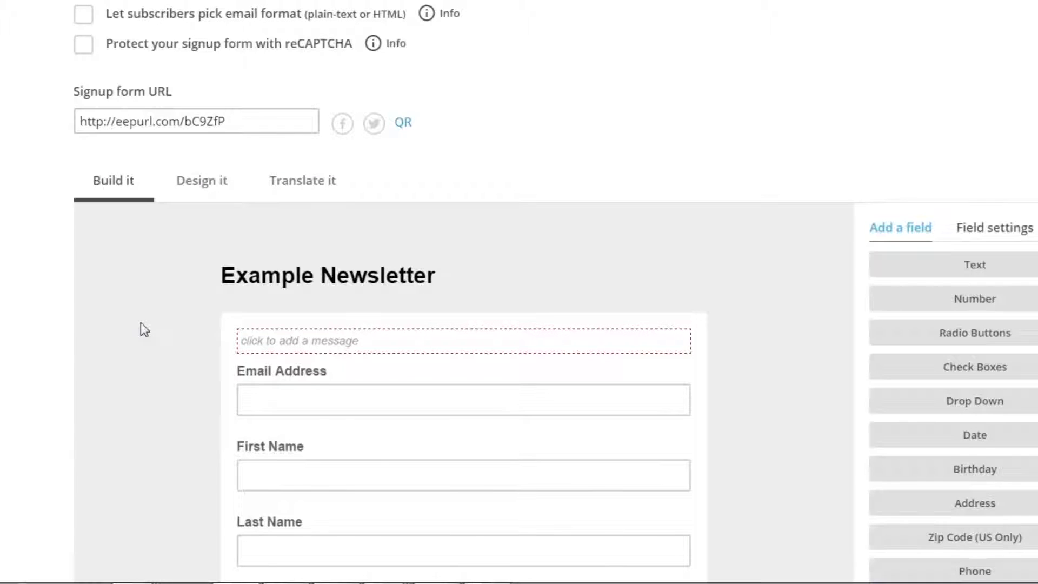
{"action": "scroll", "coordinate": [141, 323], "scroll_direction": "down", "scroll_amount": 4}
{"action": "scroll", "coordinate": [140, 323], "scroll_direction": "up", "scroll_amount": 3}
{"action": "scroll", "coordinate": [140, 327], "scroll_direction": "up", "scroll_amount": 2}
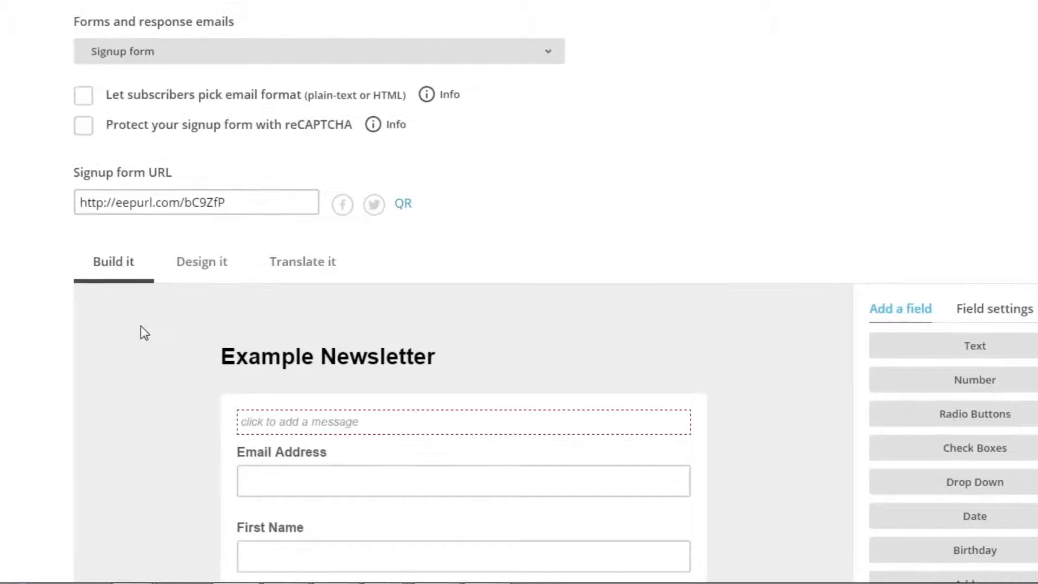
- Copy the signup form URL, open it in a new browser tab and check the hosted form's Email Address and First Name fields
{"action": "scroll", "coordinate": [140, 326], "scroll_direction": "up", "scroll_amount": 1}
{"action": "left_click", "coordinate": [249, 283]}
{"action": "key", "text": "ctrl+c"}
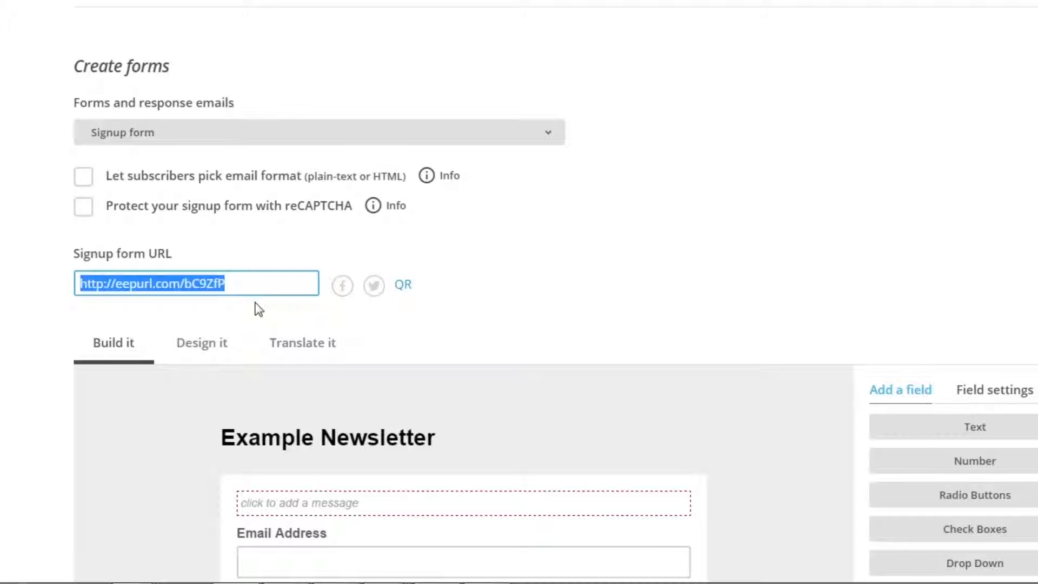
{"action": "key", "text": "ctrl+t"}
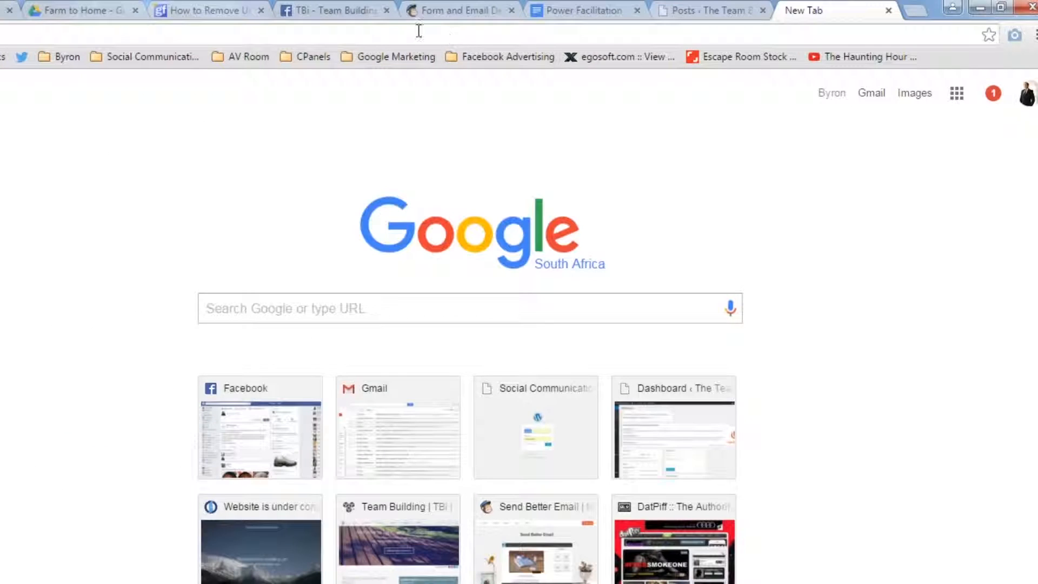
{"action": "key", "text": "ctrl+v"}
{"action": "key", "text": "Return"}
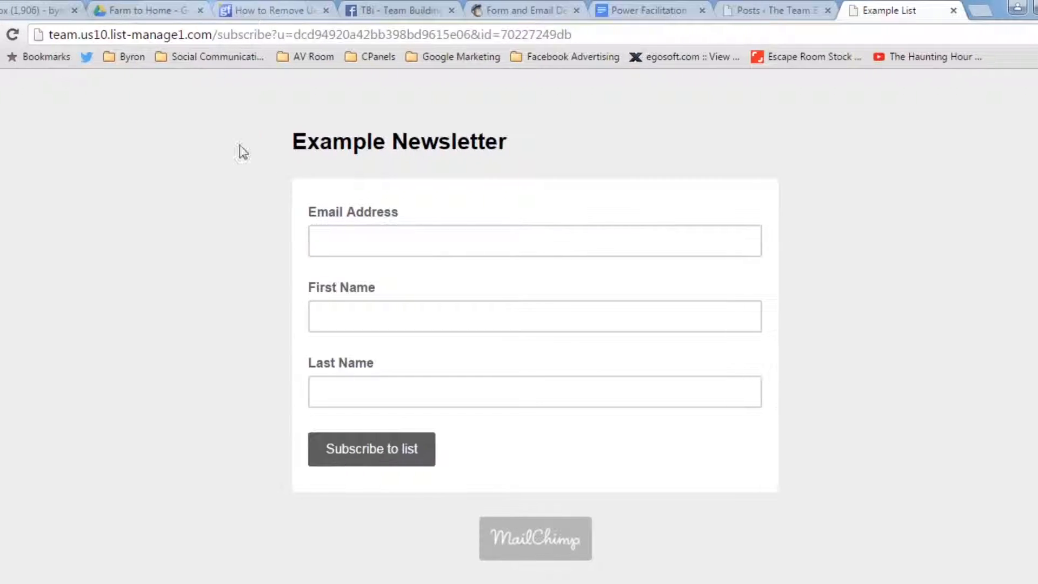
{"action": "left_click", "coordinate": [375, 241]}
{"action": "left_click", "coordinate": [404, 322]}
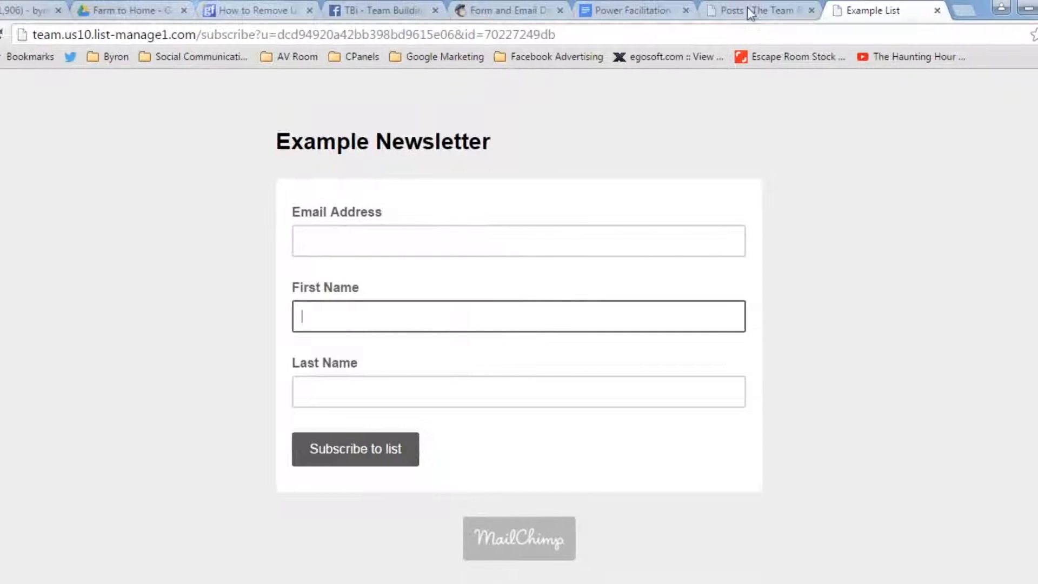
{"action": "left_click", "coordinate": [746, 7]}
{"action": "left_click", "coordinate": [829, 7]}
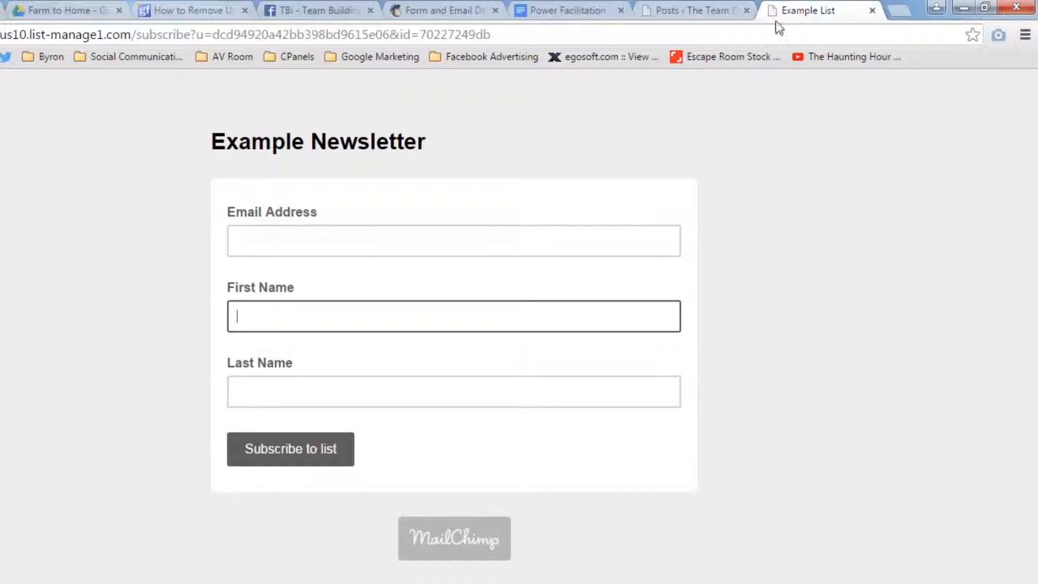
- Return to the MailChimp form builder, go back to the list's signup form options and open Embedded forms
{"action": "left_click", "coordinate": [457, 8]}
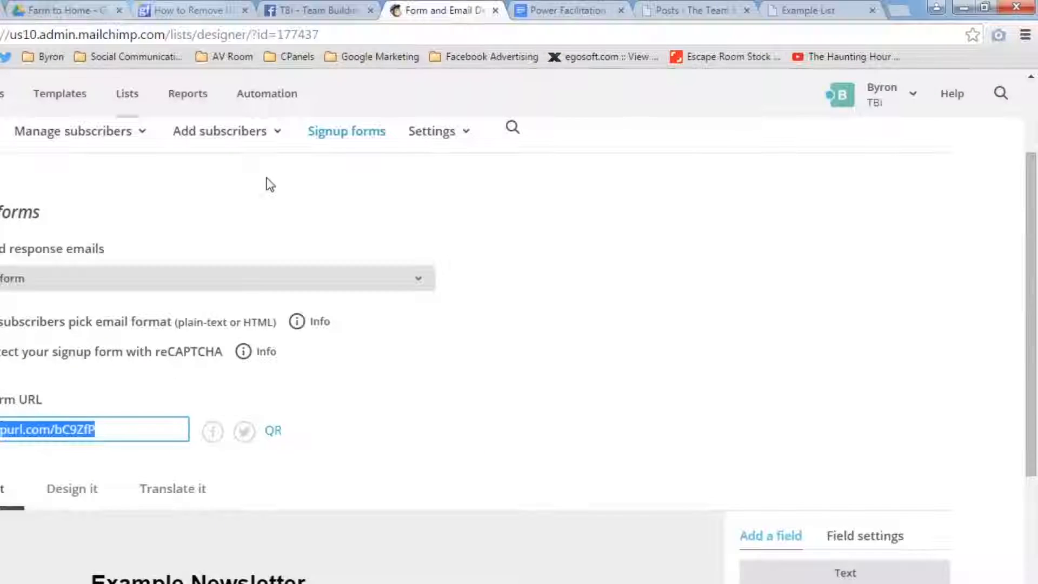
{"action": "left_click", "coordinate": [111, 434]}
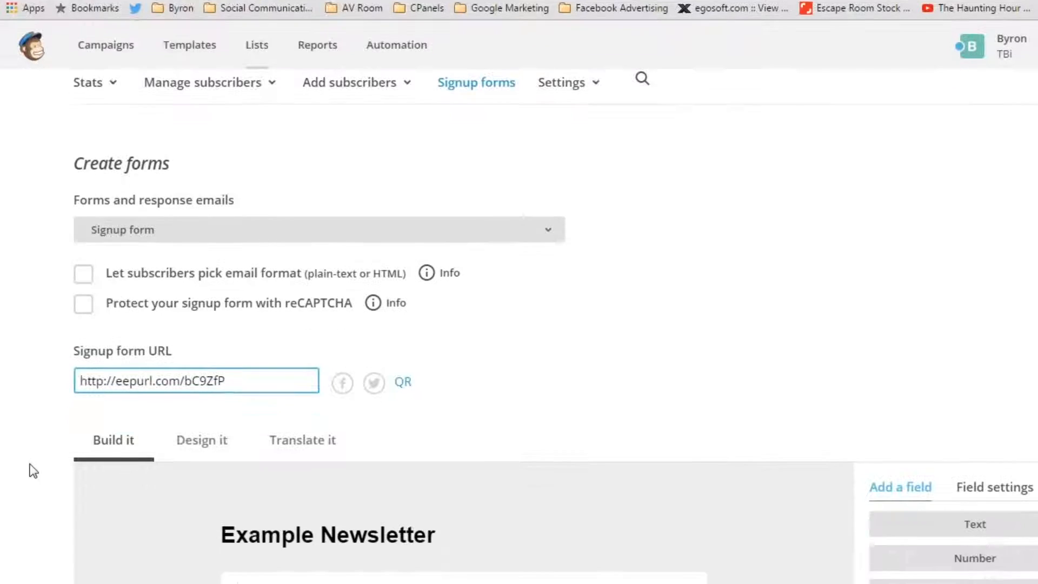
{"action": "scroll", "coordinate": [34, 521], "scroll_direction": "down", "scroll_amount": 2}
{"action": "scroll", "coordinate": [33, 521], "scroll_direction": "up", "scroll_amount": 4}
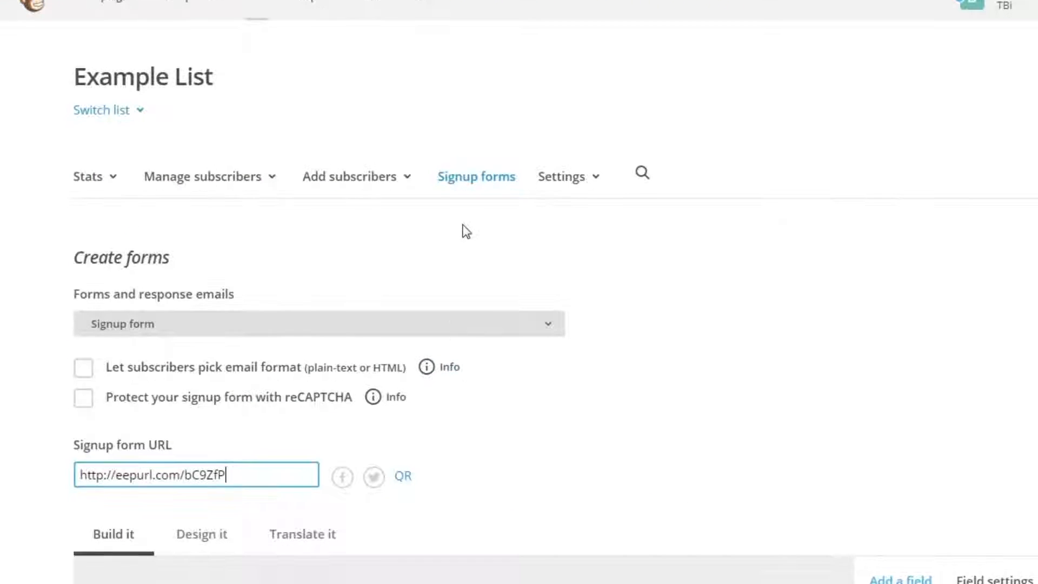
{"action": "left_click", "coordinate": [473, 185]}
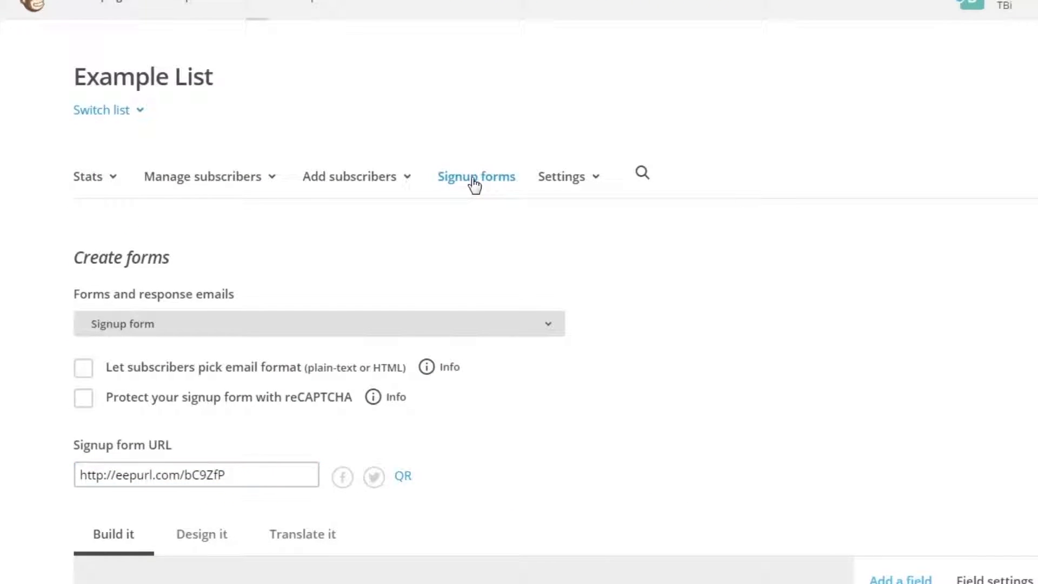
{"action": "scroll", "coordinate": [454, 273], "scroll_direction": "down", "scroll_amount": 3}
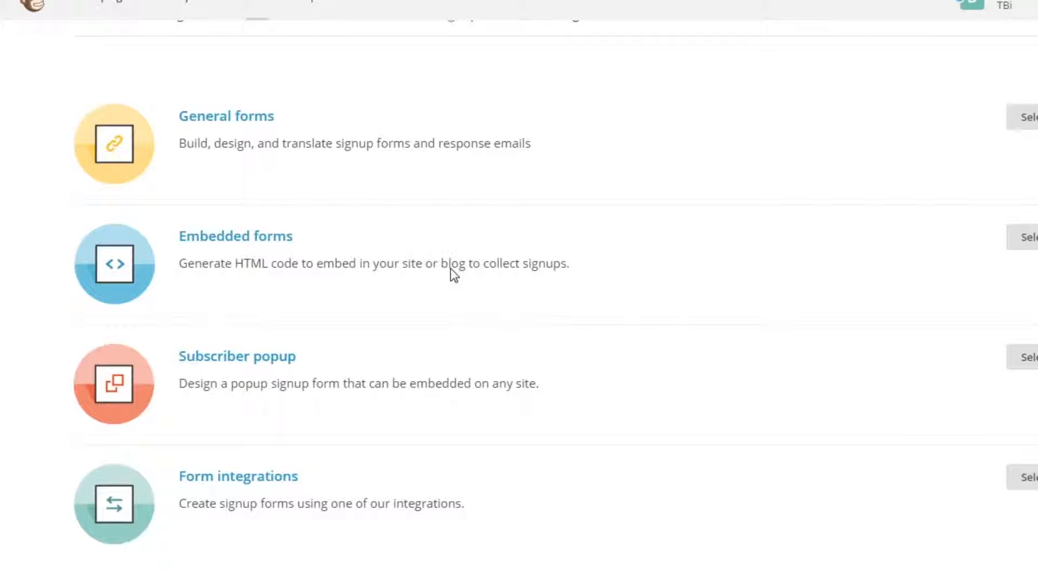
{"action": "left_click", "coordinate": [1033, 242]}
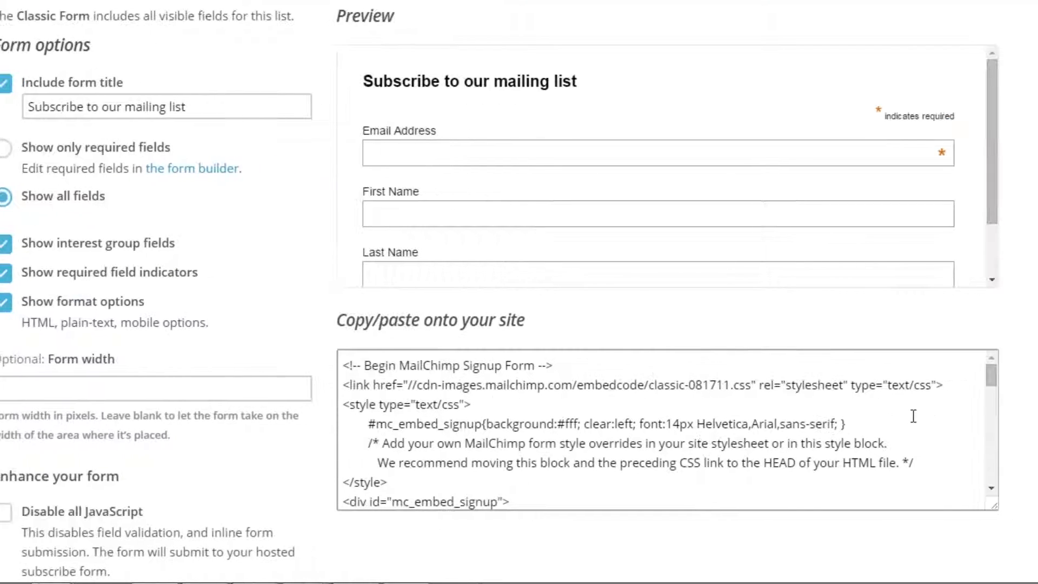
- Examine the Classic embedded form's preview and the form types and options offered
{"action": "mouse_move", "coordinate": [939, 158]}
{"action": "left_mouse_down"}
{"action": "mouse_move", "coordinate": [959, 172]}
{"action": "mouse_move", "coordinate": [960, 218]}
{"action": "mouse_move", "coordinate": [944, 153]}
{"action": "left_mouse_up"}
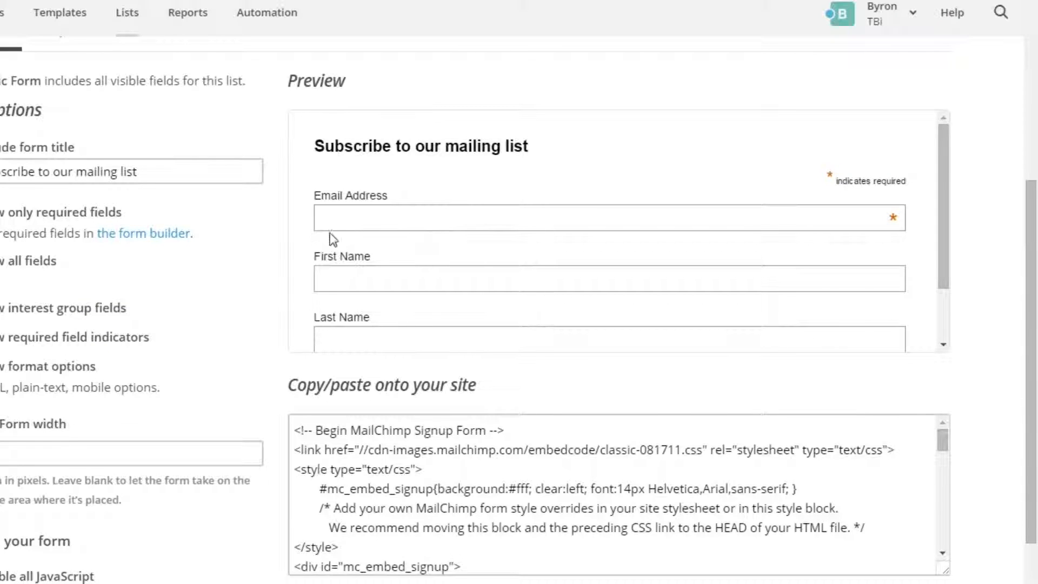
{"action": "scroll", "coordinate": [262, 238], "scroll_direction": "down", "scroll_amount": 3}
{"action": "scroll", "coordinate": [301, 224], "scroll_direction": "up", "scroll_amount": 5}
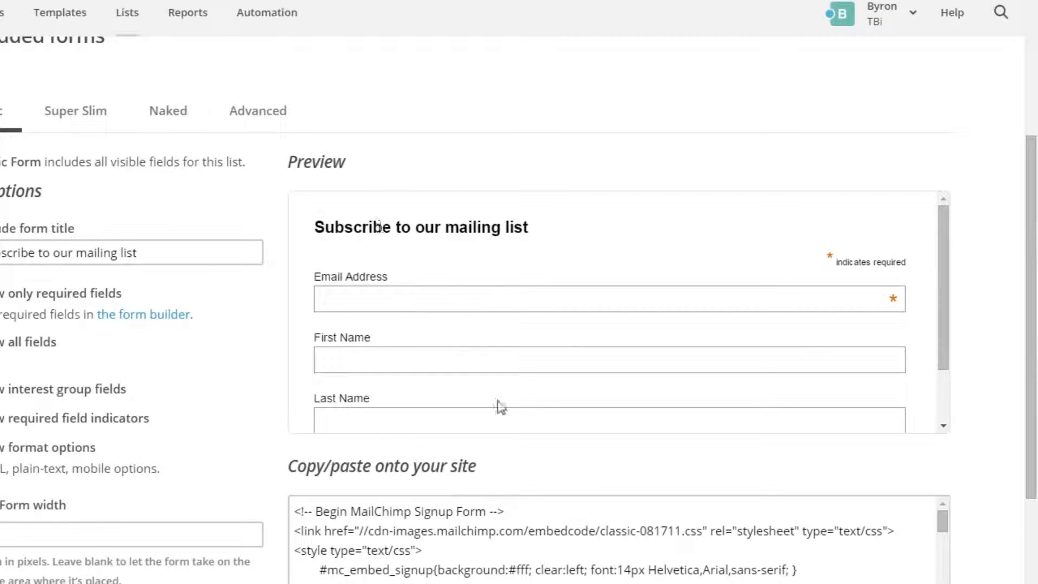
{"action": "scroll", "coordinate": [679, 435], "scroll_direction": "down", "scroll_amount": 4}
{"action": "scroll", "coordinate": [959, 280], "scroll_direction": "down", "scroll_amount": 5}
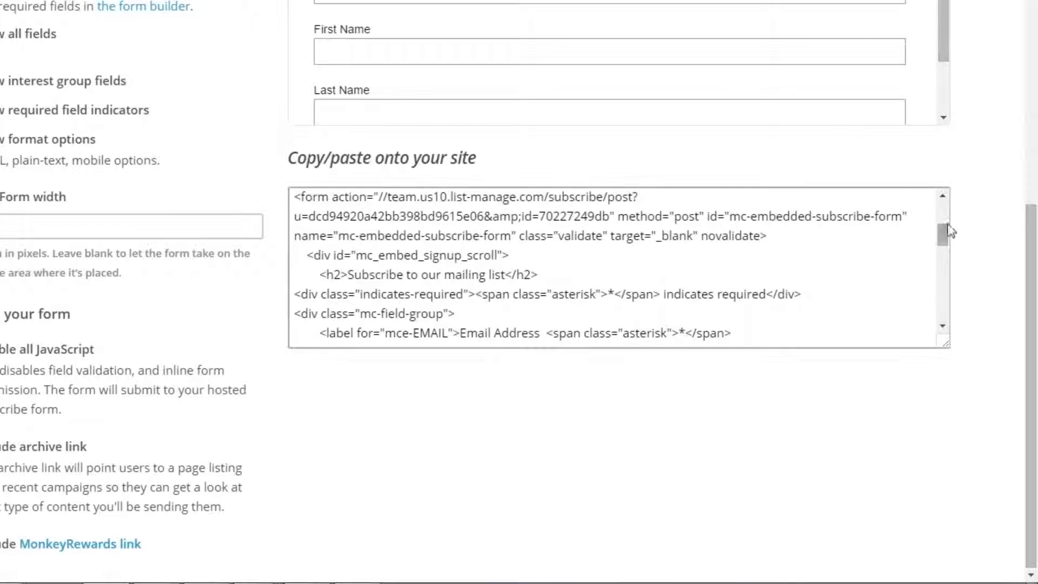
- Examine the generated HTML embed code for pasting the signup form onto a website
{"action": "left_click_drag", "start_coordinate": [944, 238], "coordinate": [942, 200]}
{"action": "left_click_drag", "start_coordinate": [319, 158], "coordinate": [431, 158]}
{"action": "left_click", "coordinate": [453, 157]}
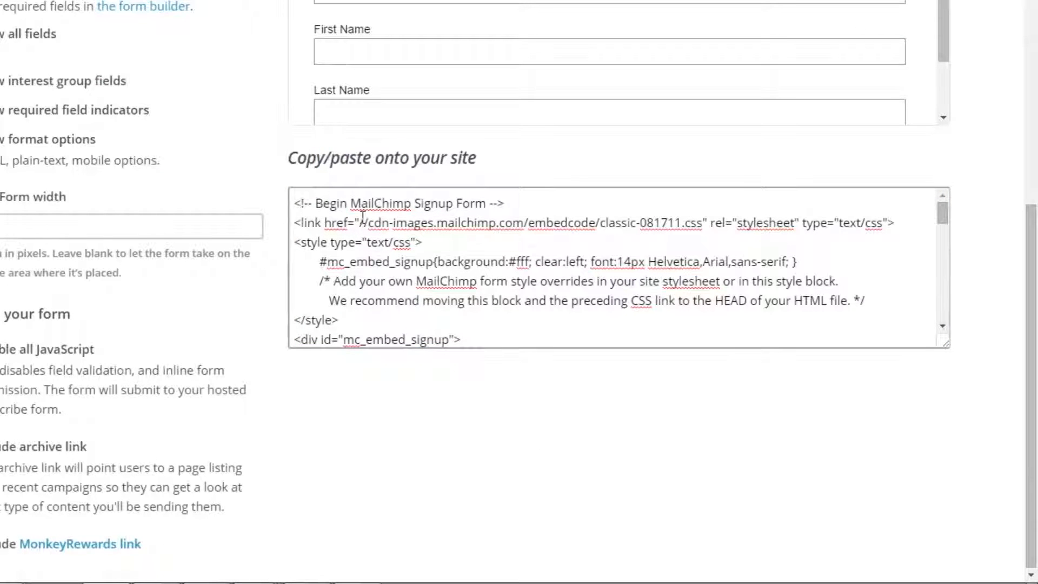
{"action": "left_click_drag", "start_coordinate": [296, 203], "coordinate": [475, 340]}
{"action": "left_click", "coordinate": [475, 337]}
{"action": "scroll", "coordinate": [470, 346], "scroll_direction": "up", "scroll_amount": 10}
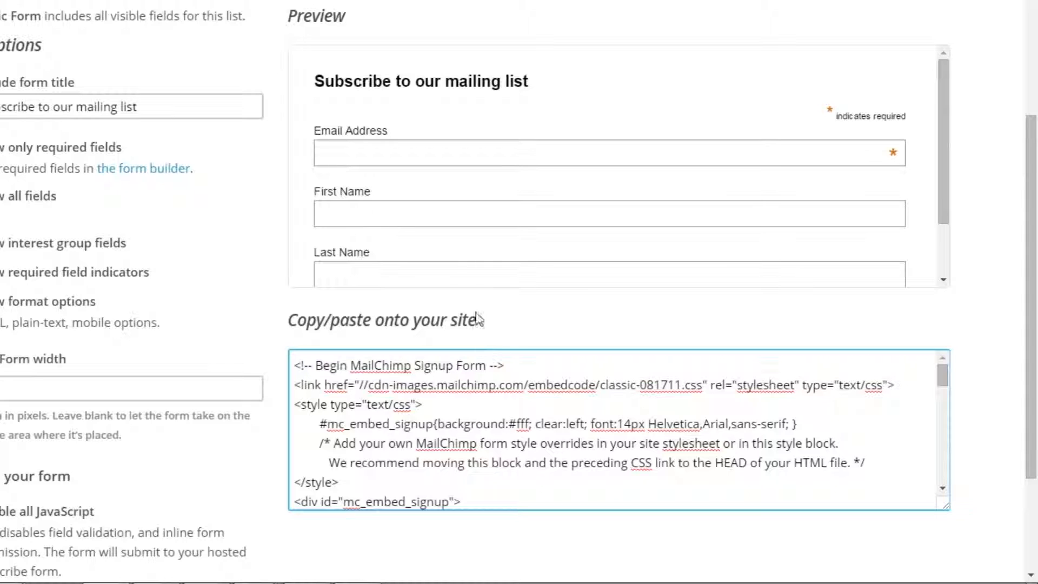
{"action": "scroll", "coordinate": [522, 437], "scroll_direction": "down", "scroll_amount": 3}
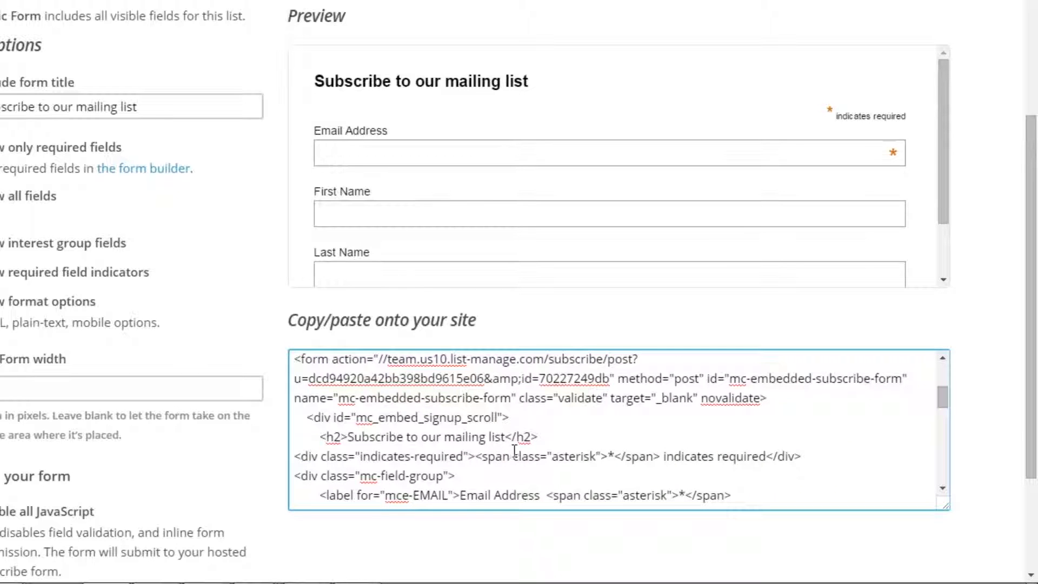